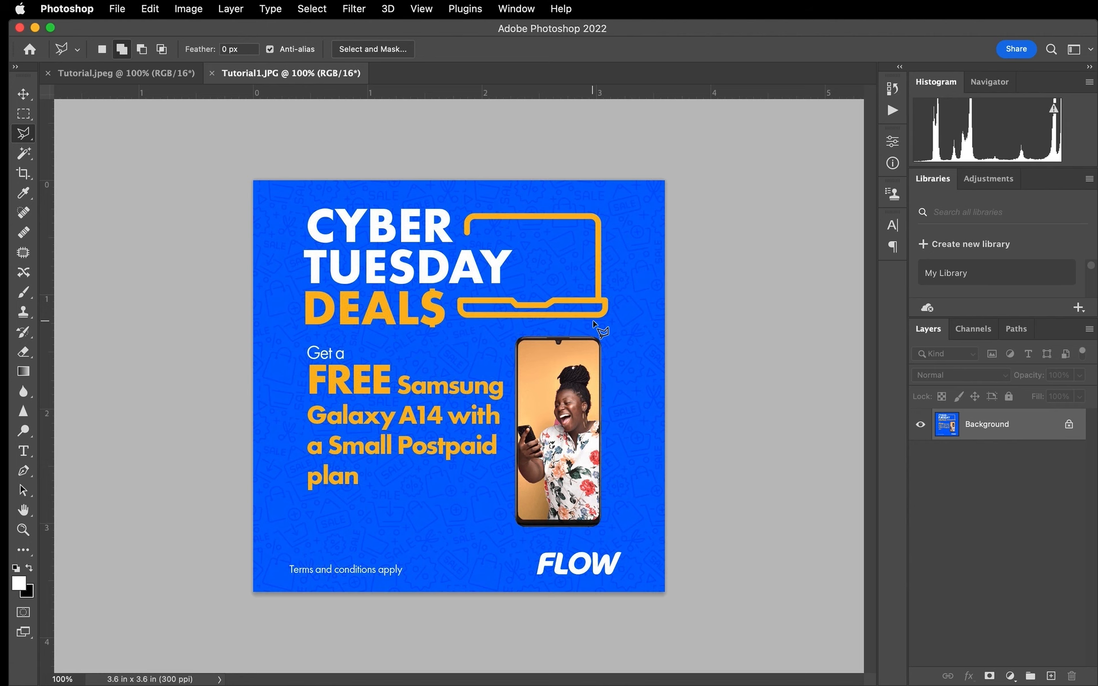
Step: Select the photo on the phone's screen using the Quick Selection tool with a 50-pixel brush
scroll(610, 416, "up", 10)
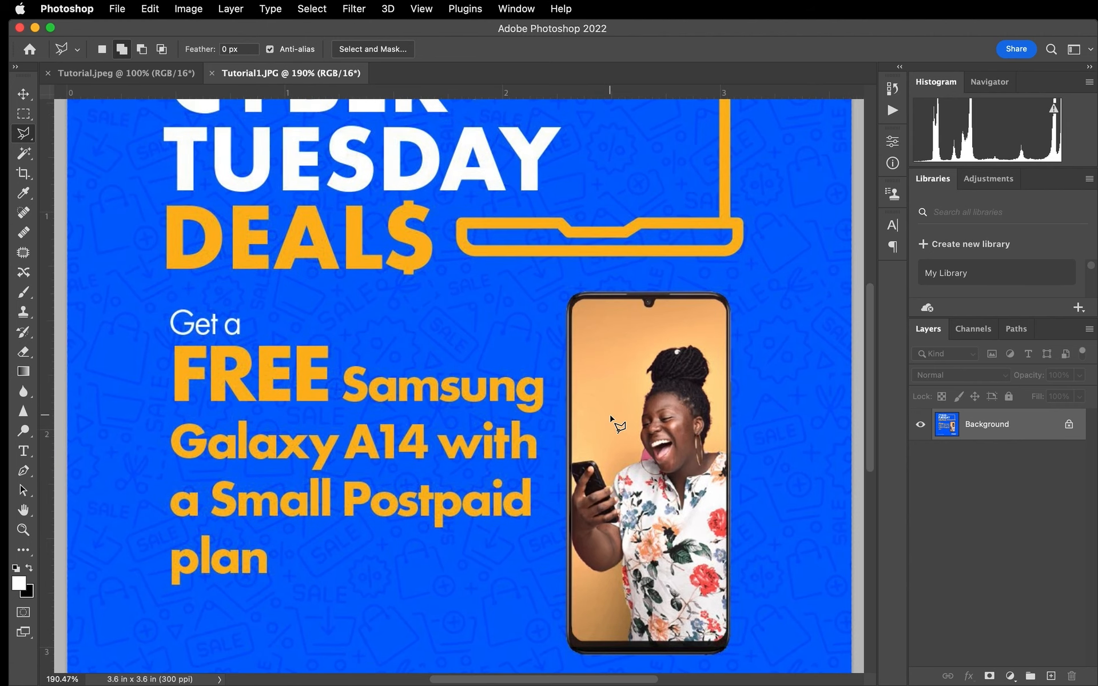
scroll(610, 416, "down", 3)
scroll(610, 416, "right", 3)
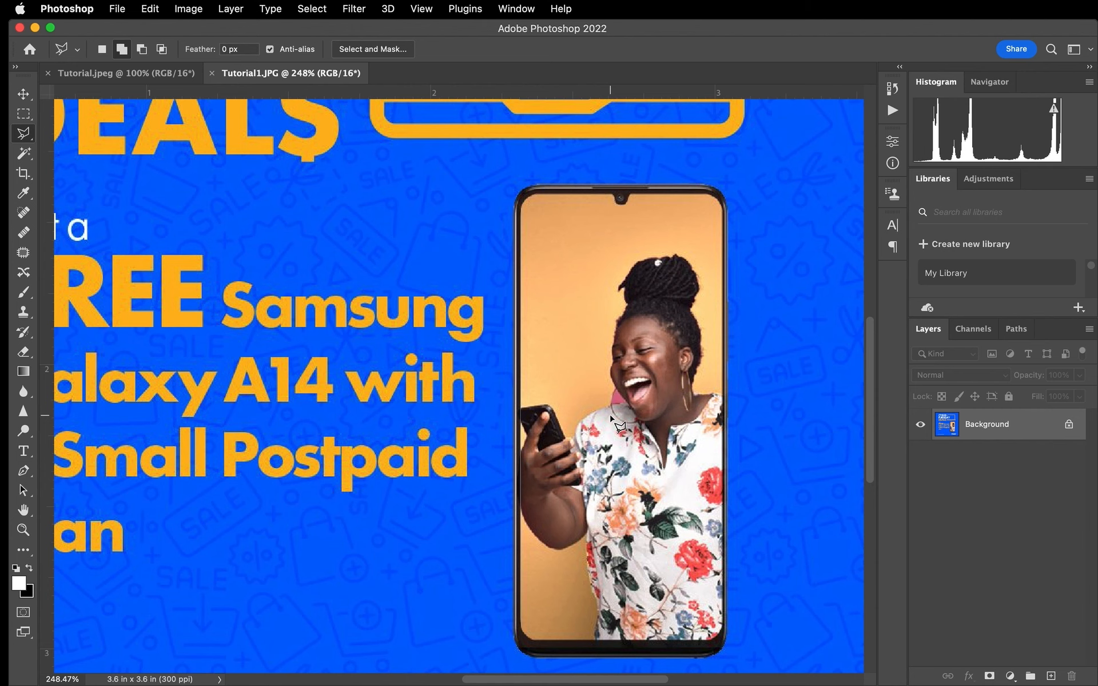
scroll(613, 422, "up", 3)
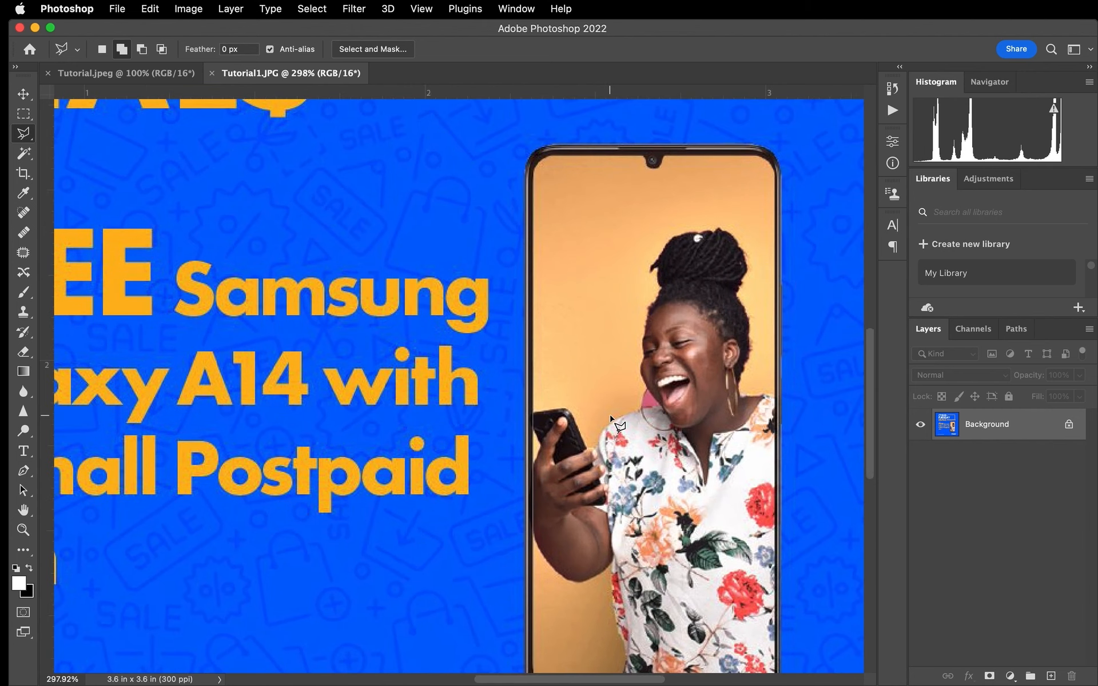
scroll(610, 422, "down", 3)
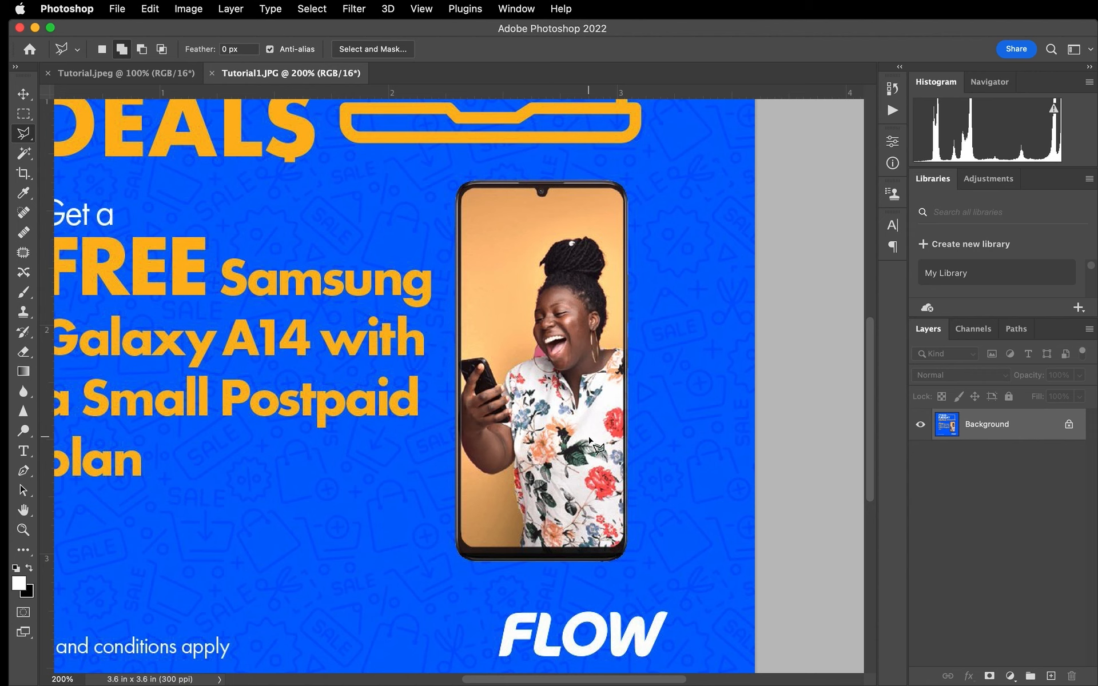
left_click(24, 155)
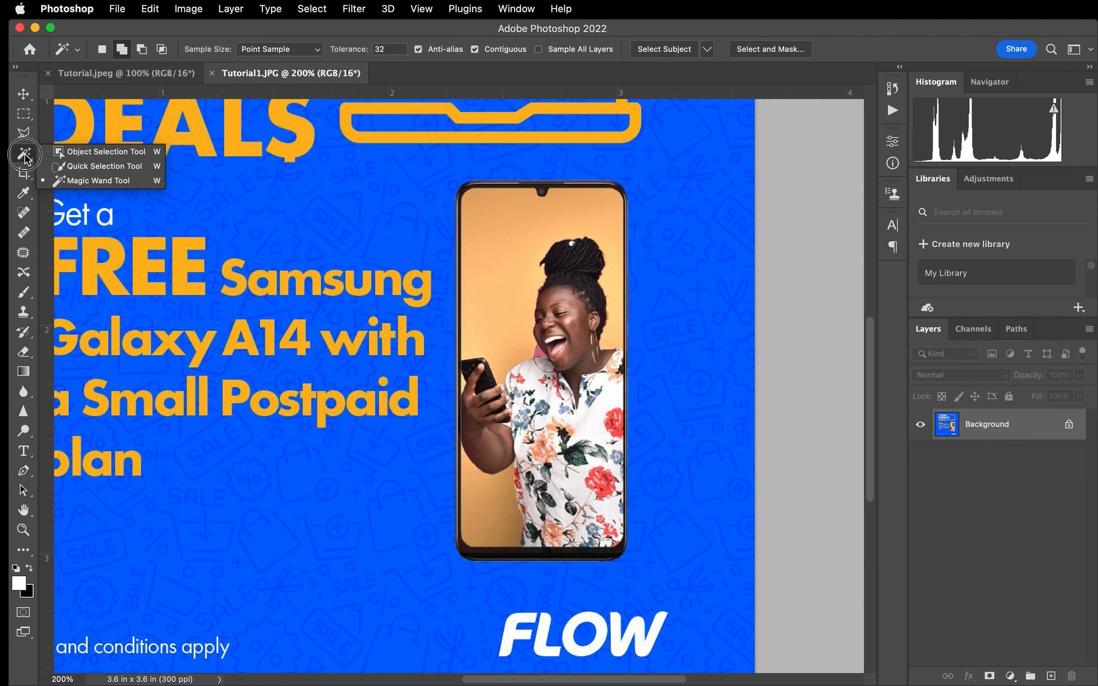
left_click(67, 167)
key("bracketright")
key("bracketright")
mouse_move(504, 224)
left_mouse_down()
mouse_move(512, 486)
mouse_move(570, 493)
mouse_move(577, 481)
mouse_move(583, 314)
left_mouse_up()
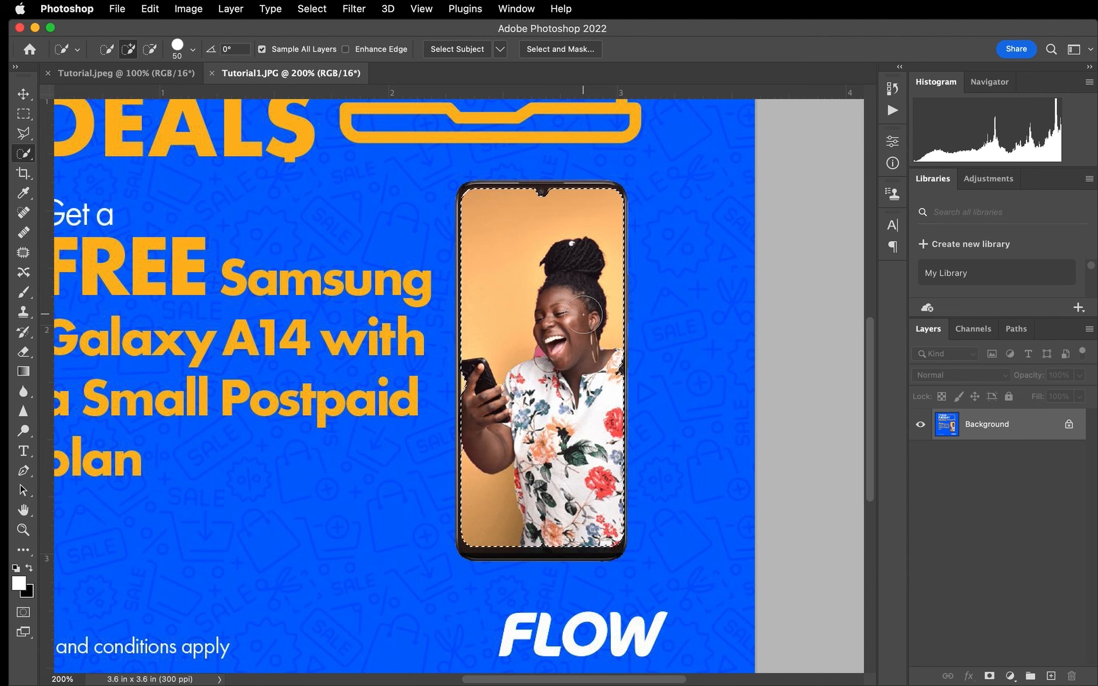
Step: Add the missed area around the woman's hand and forearm to the selection with the Polygonal Lasso tool
scroll(583, 314, "up", 3)
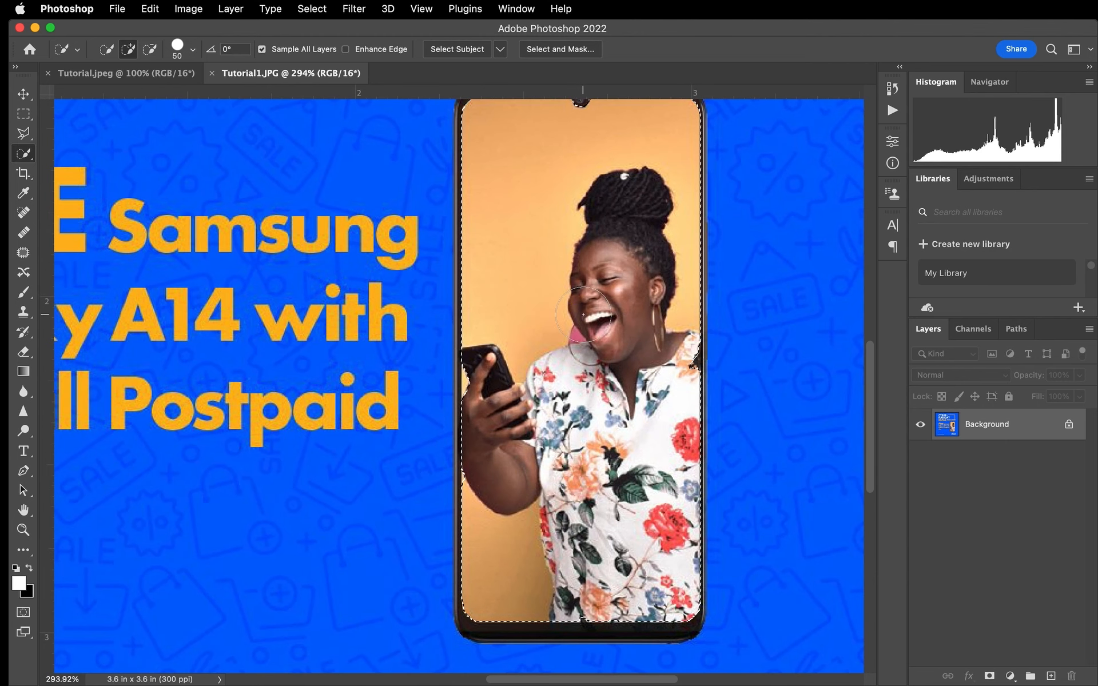
scroll(583, 314, "up", 2)
scroll(583, 314, "up", 2)
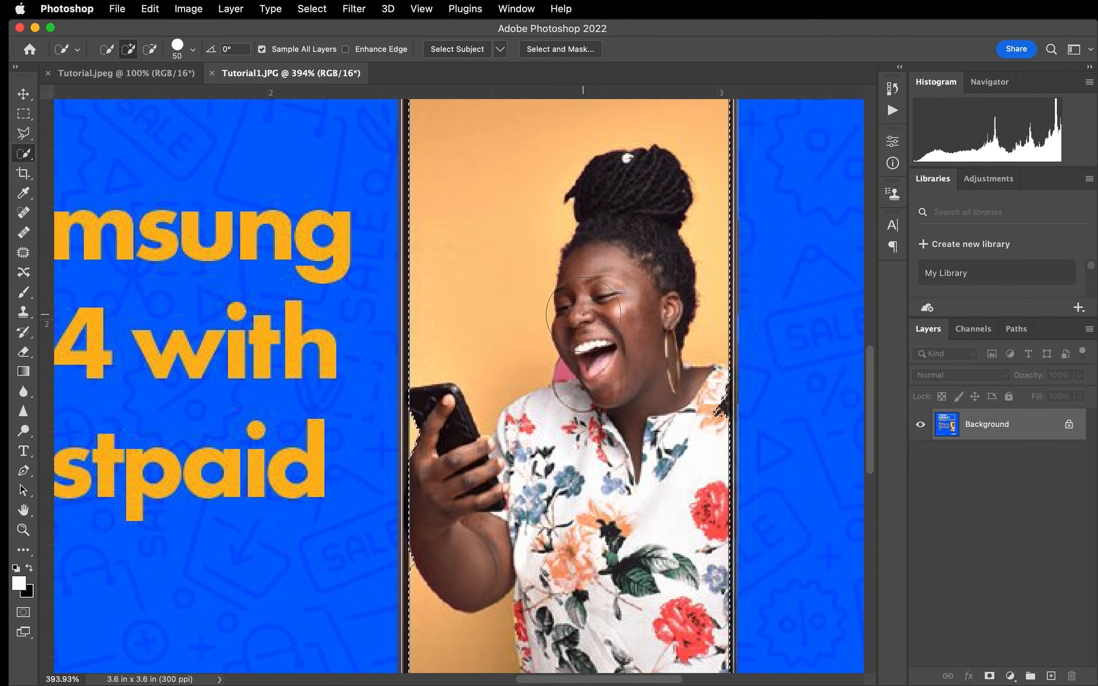
left_click(23, 134)
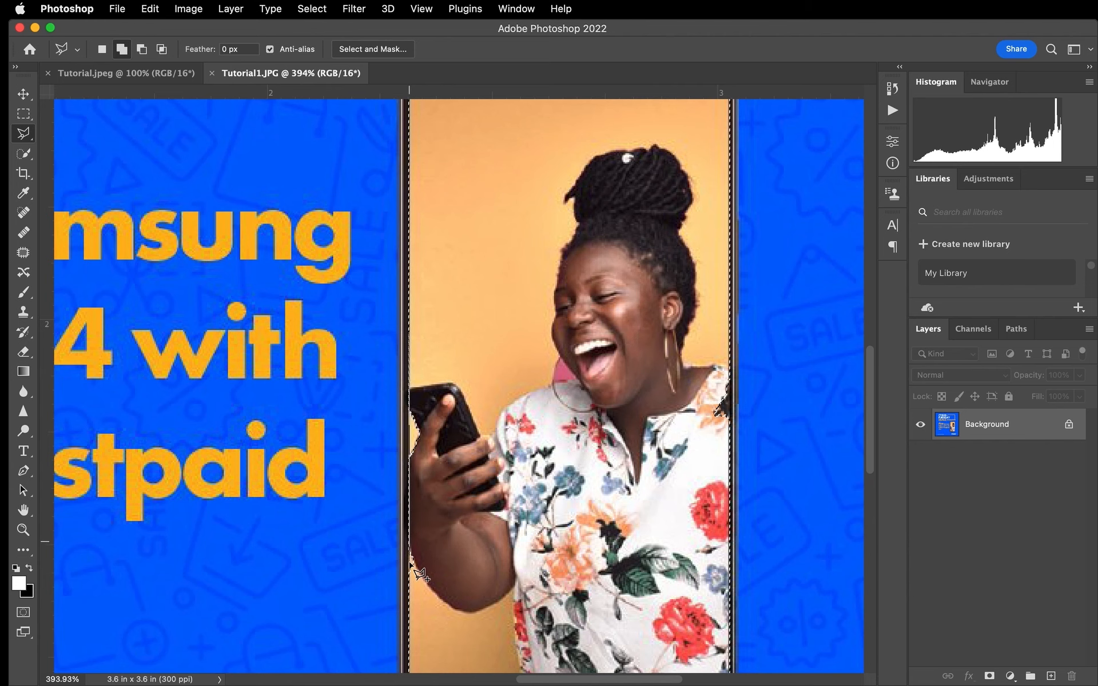
left_click(409, 586)
left_click(446, 583)
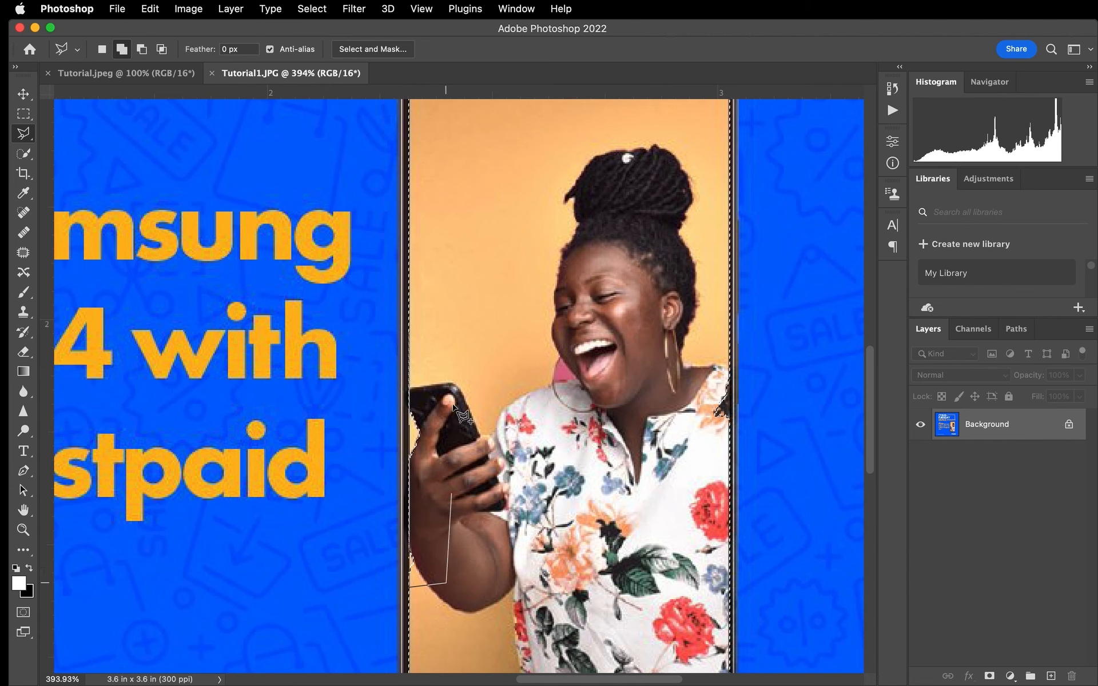
double_click(444, 350)
Step: Add the missed shirt areas along the phone screen's right and lower edges to the selection with the Polygonal Lasso
scroll(441, 343, "down", 5)
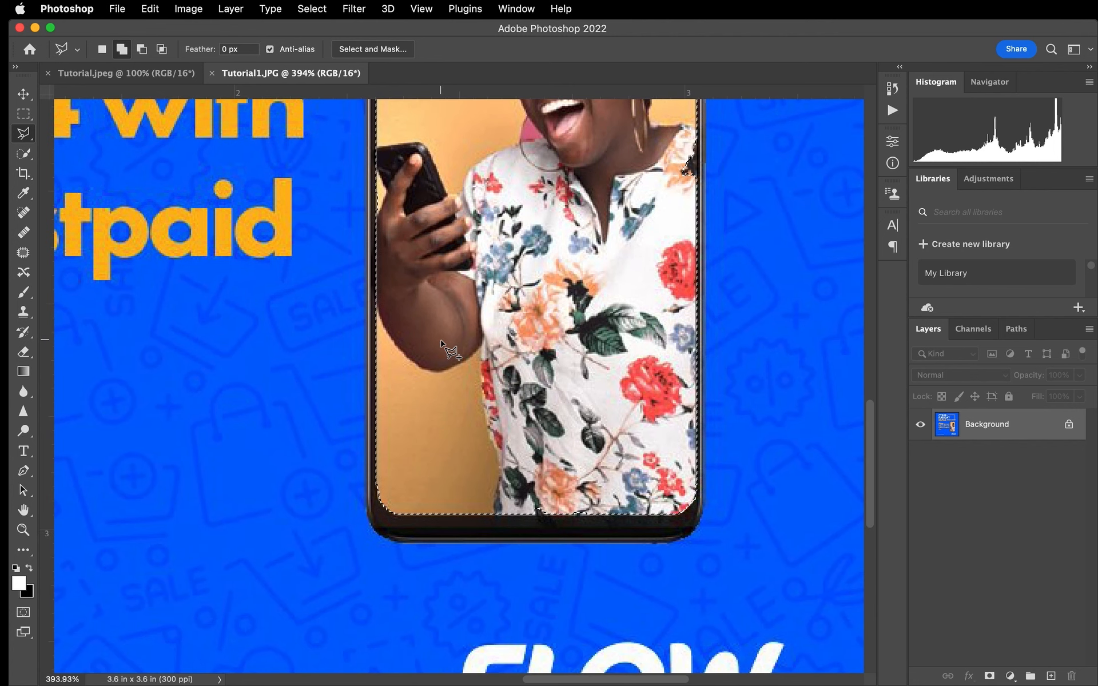
scroll(441, 341, "up", 3)
scroll(441, 341, "right", 1)
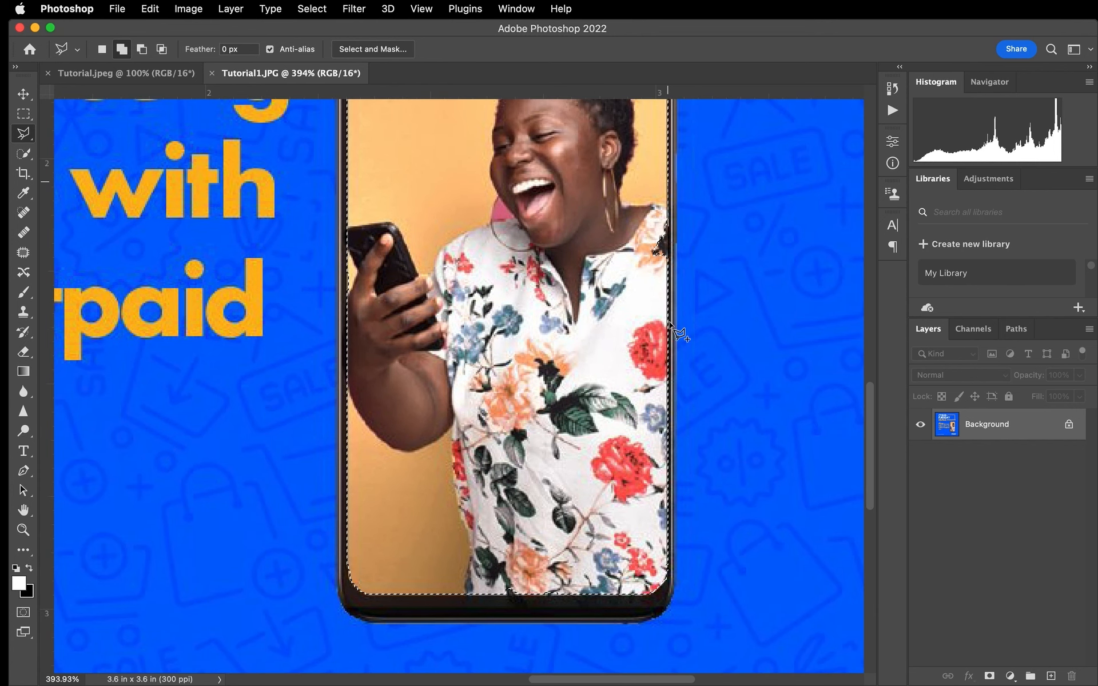
left_click(668, 368)
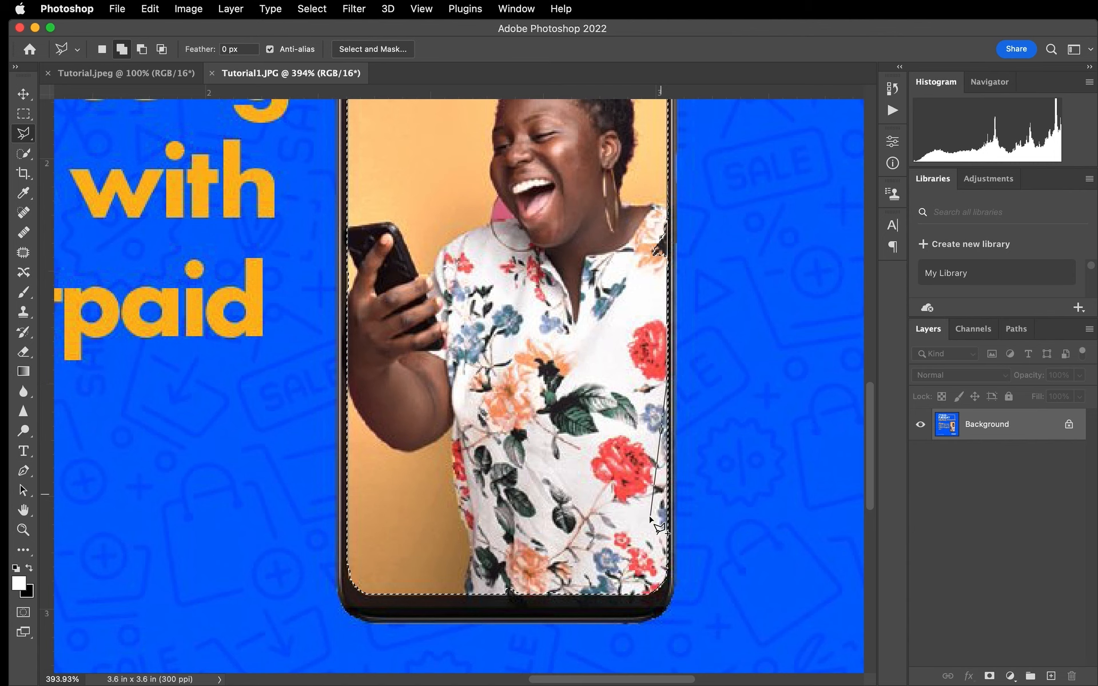
left_click(630, 593)
left_click(491, 596)
double_click(484, 550)
Step: Mask the layer with the phone-screen selection, invert the mask, and undo both changes
scroll(484, 550, "up", 5)
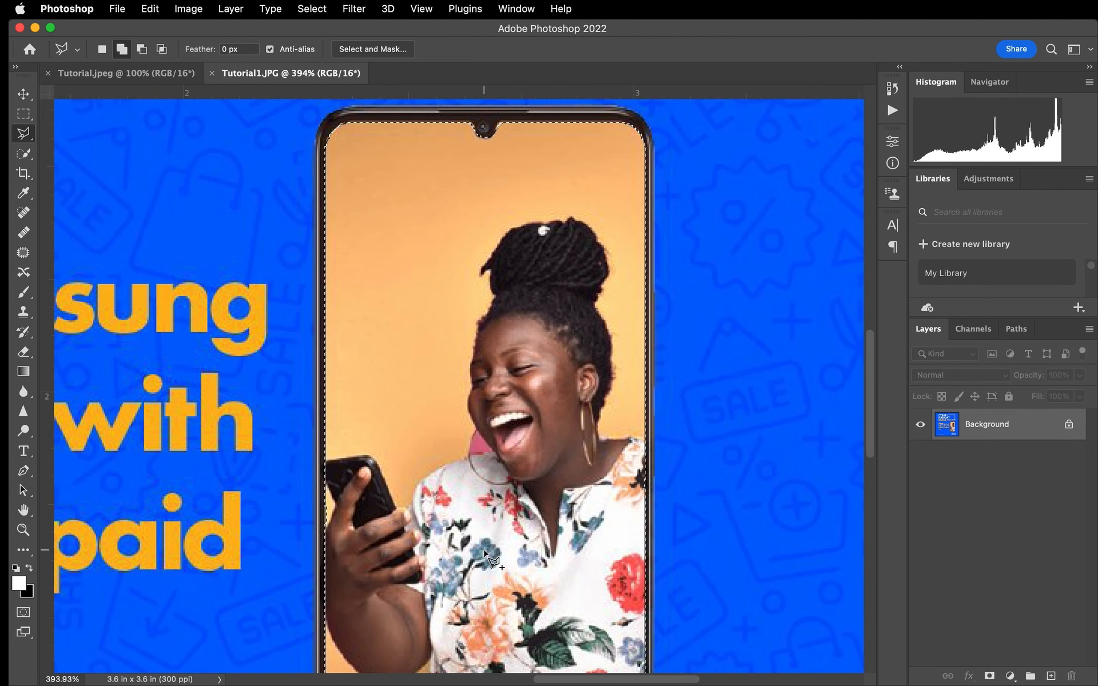
scroll(484, 550, "down", 3)
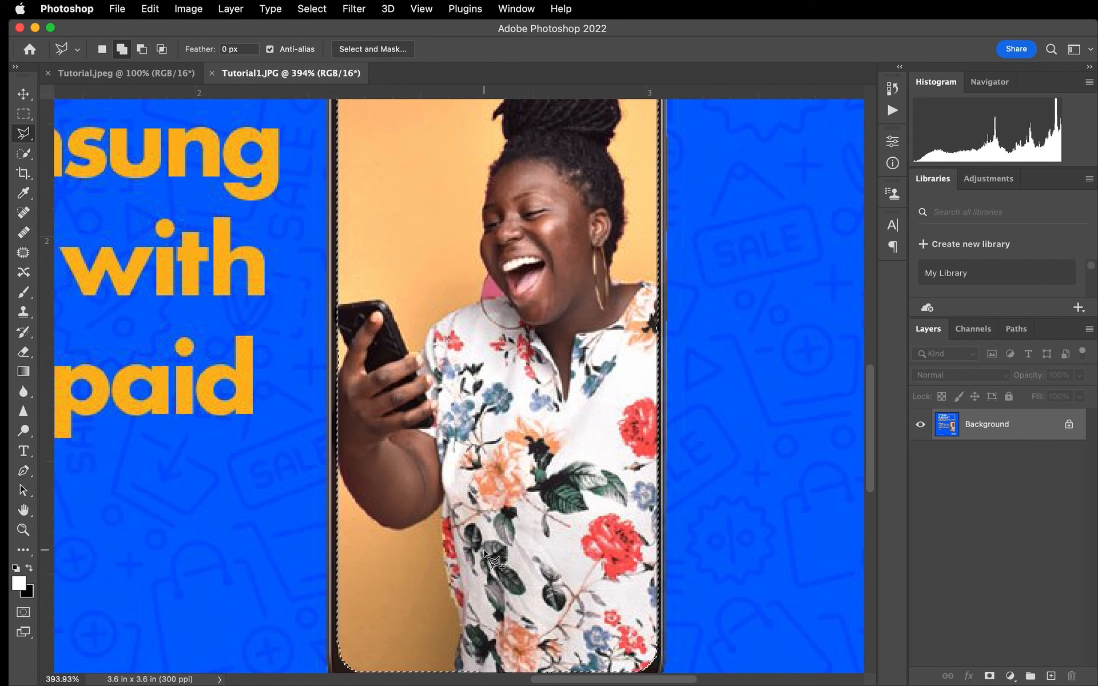
key("super+minus")
key("super+minus")
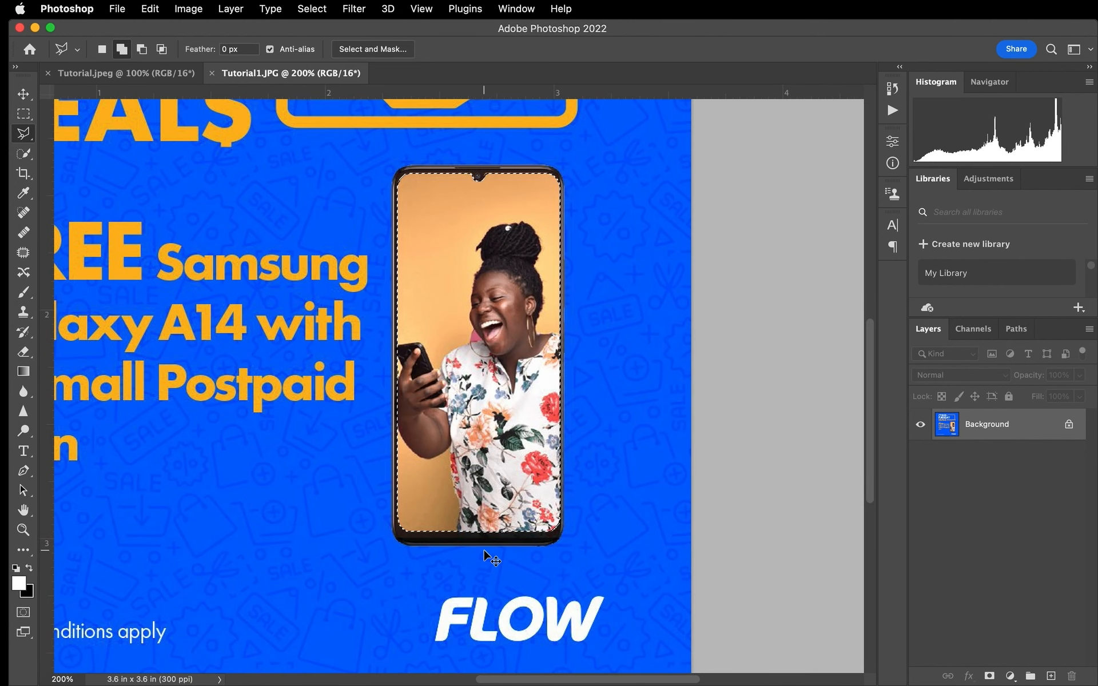
scroll(484, 555, "up", 2)
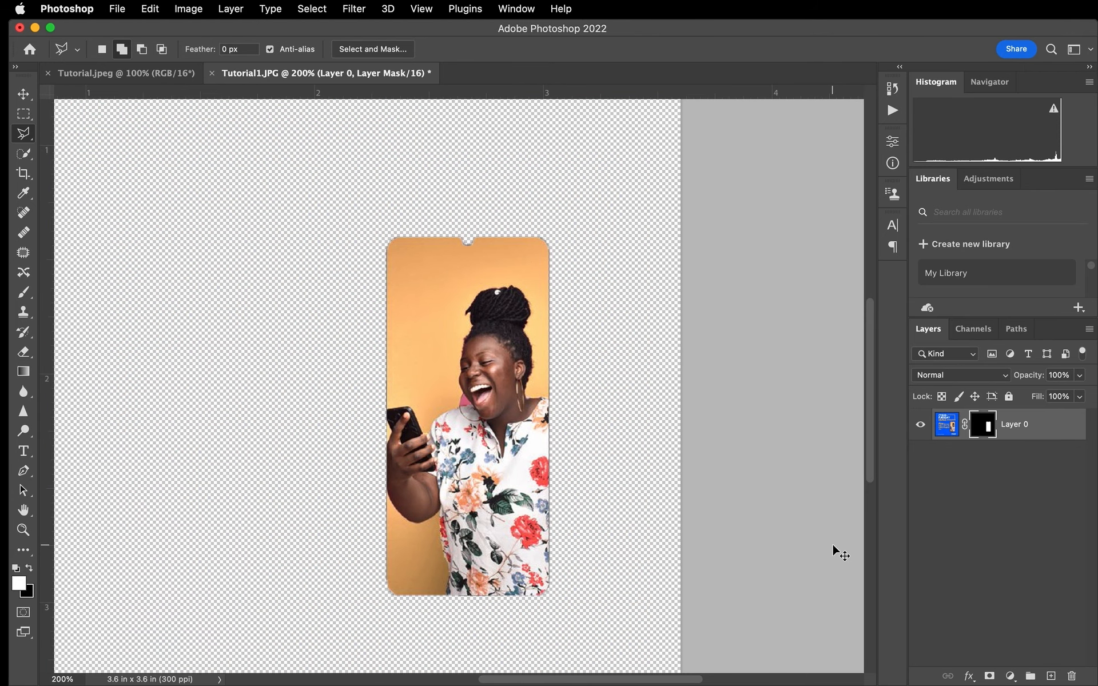
key("super+i")
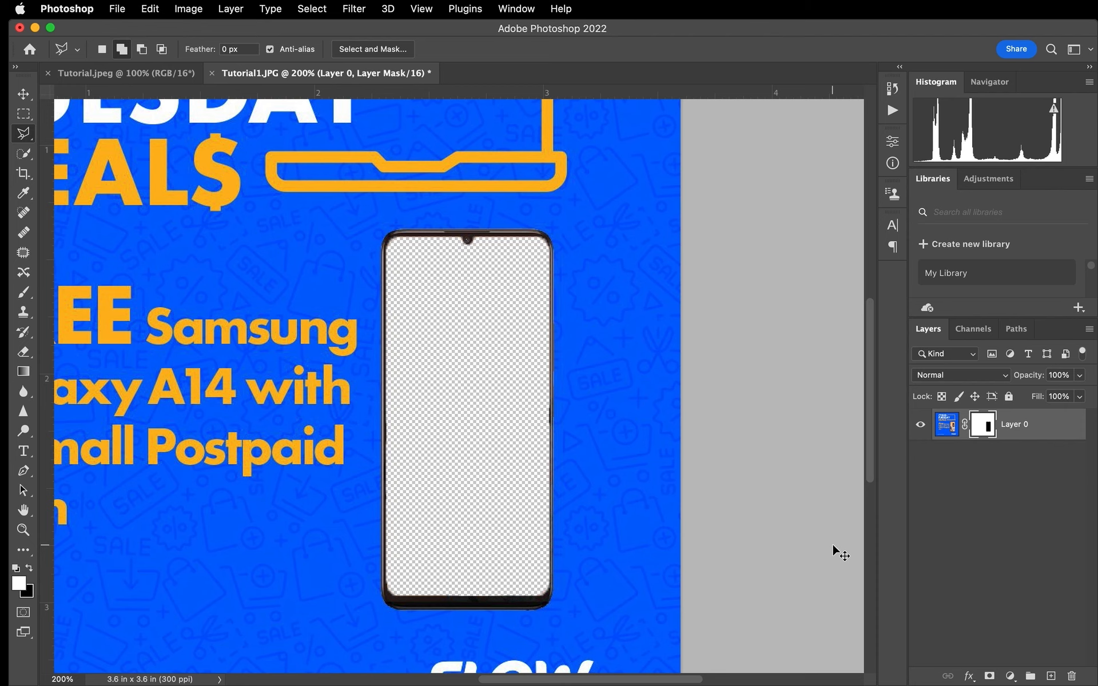
key("super+z")
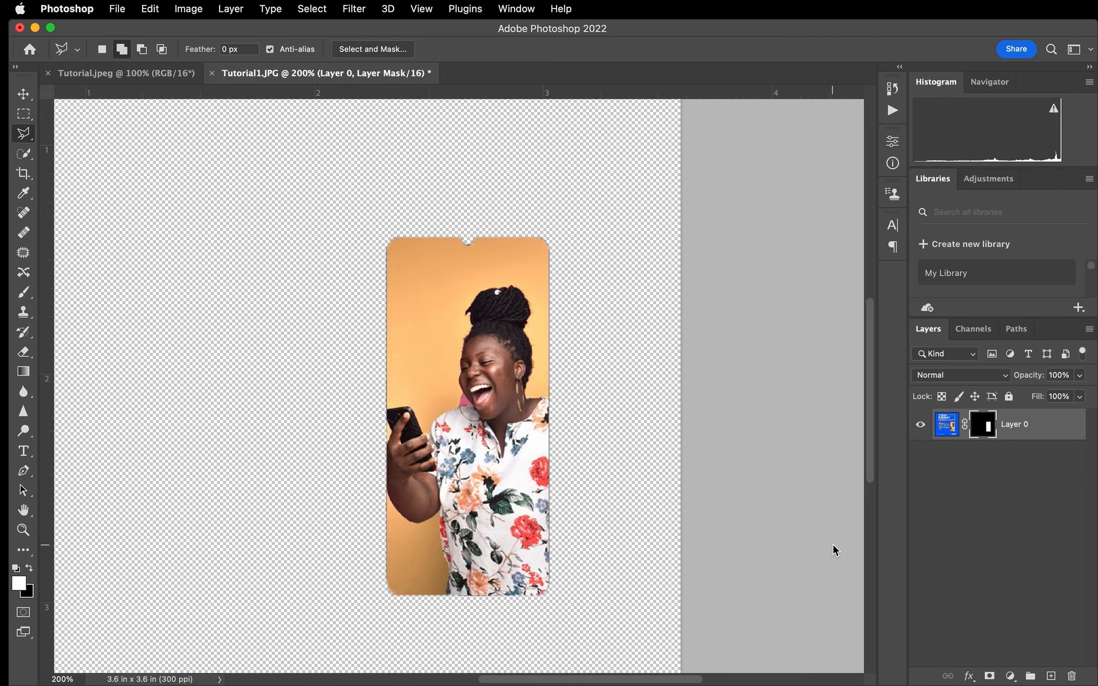
key("super+z")
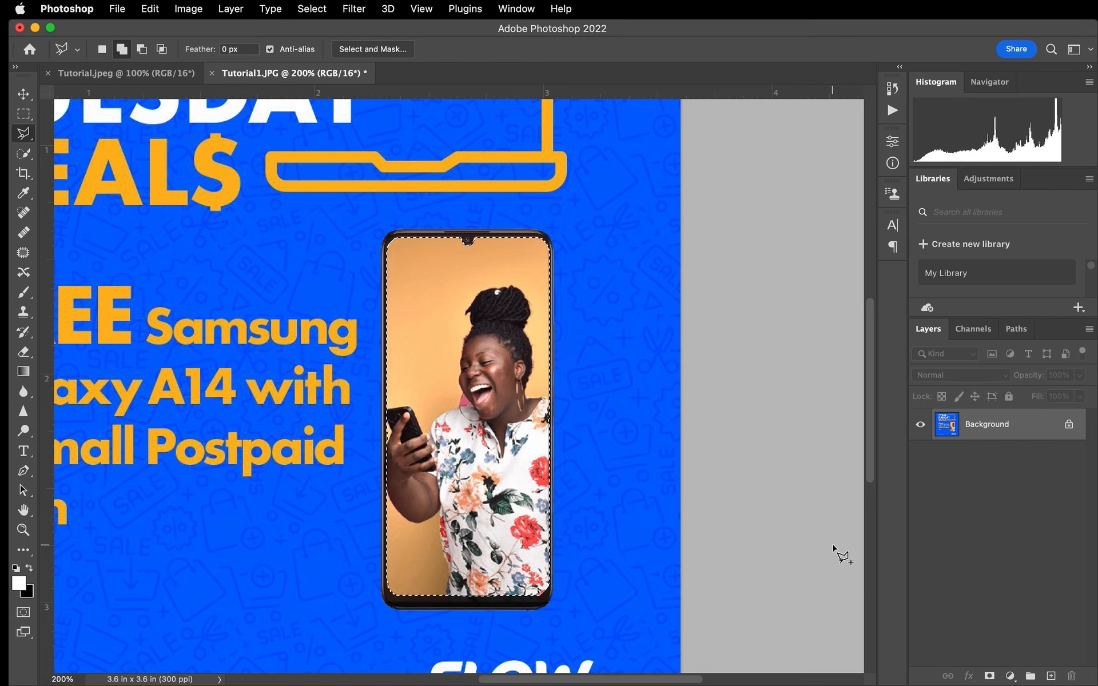
Step: Invert the selection and add a layer mask that hides the photo on the phone's screen
right_click(596, 441)
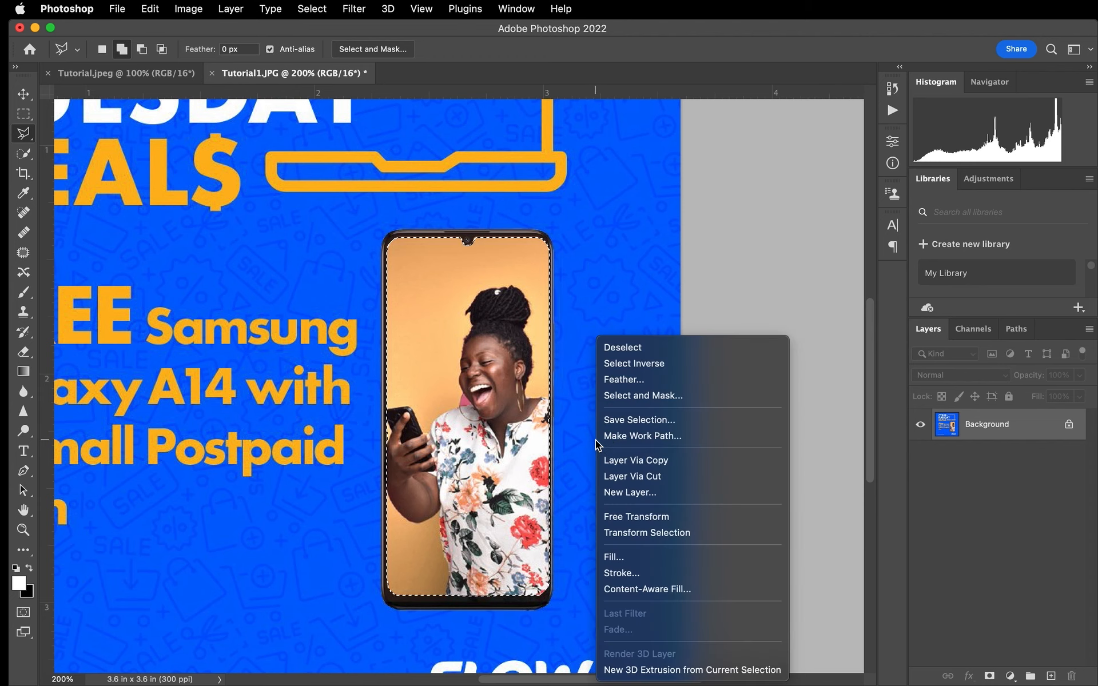
left_click(634, 364)
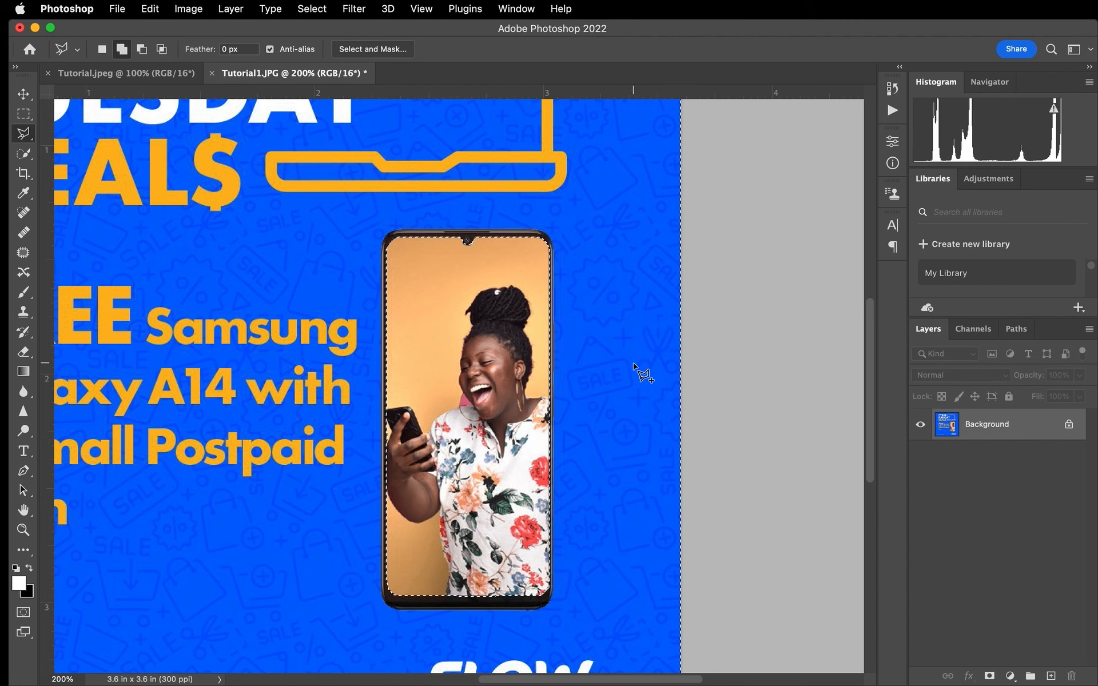
left_click(989, 677)
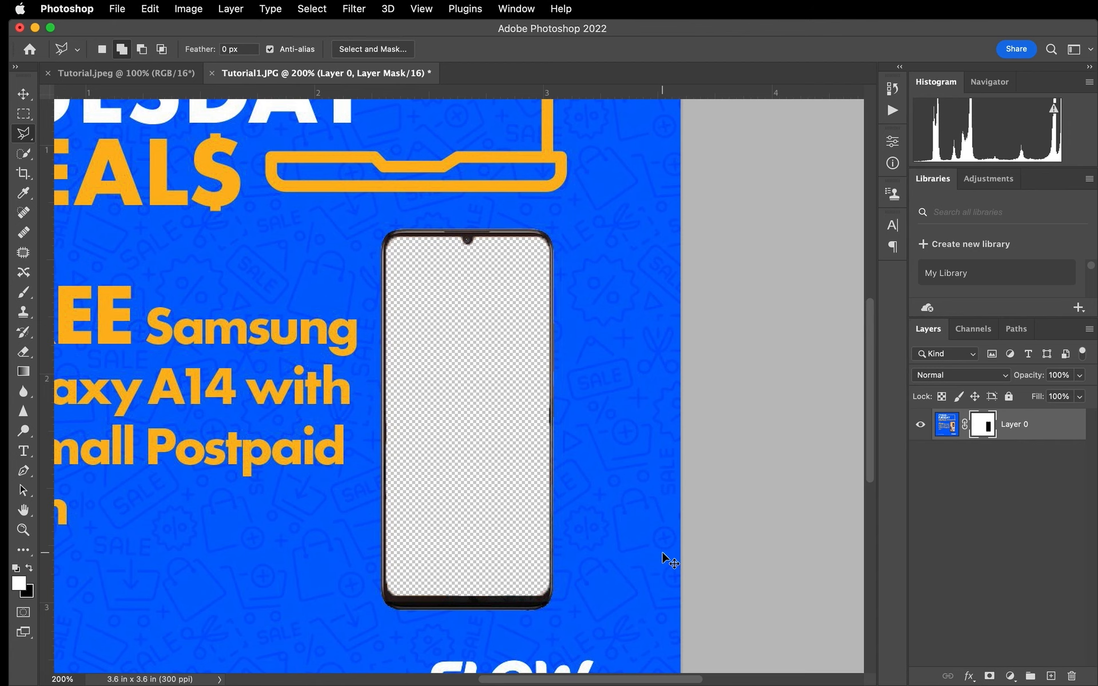
Step: Switch to Finder and place Tutorial.jpg from the Replace ad folder into the ad, accepting the Camera Raw settings unchanged
key("super+minus")
key("super+minus")
key("super+plus")
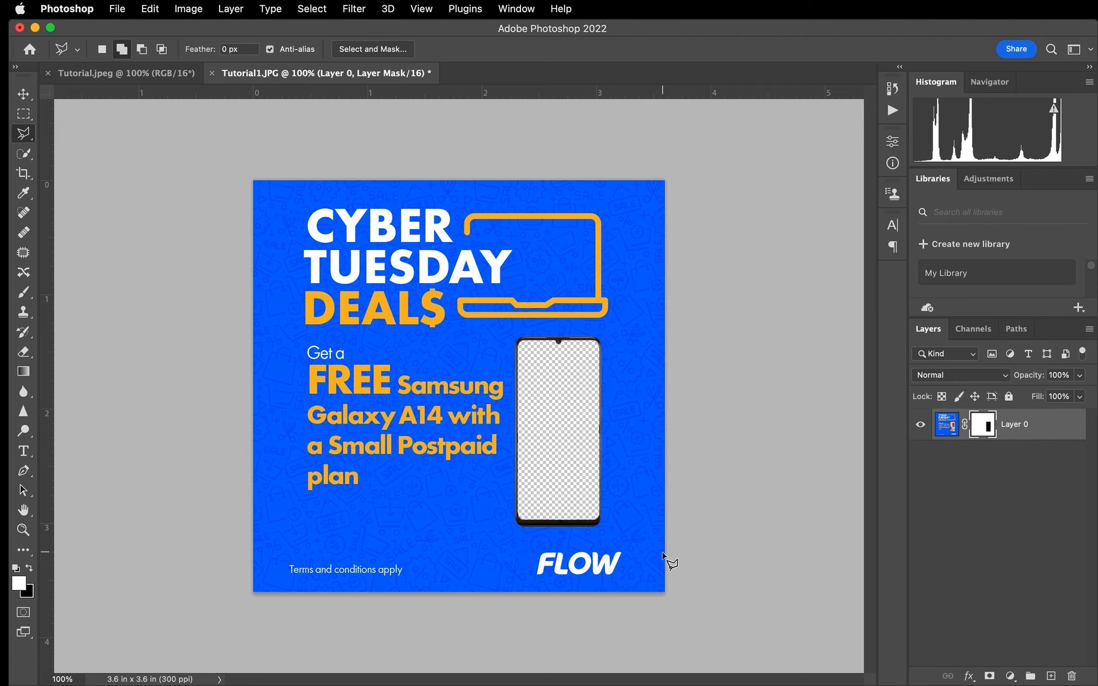
left_click(14, 86)
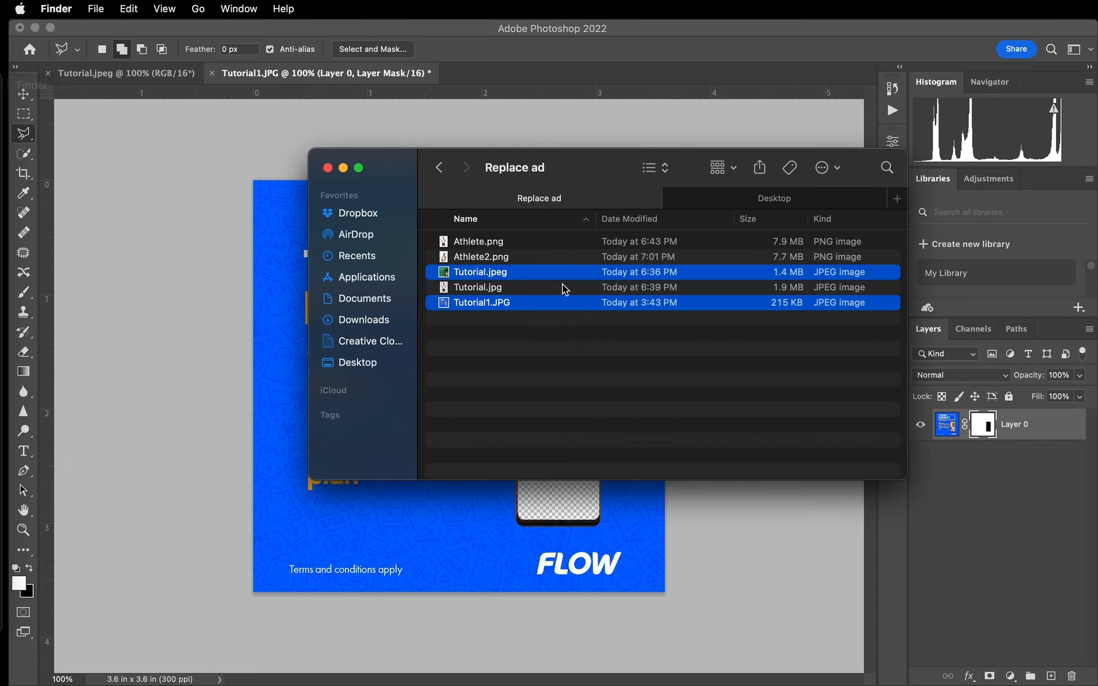
left_click(482, 328)
left_click(468, 291)
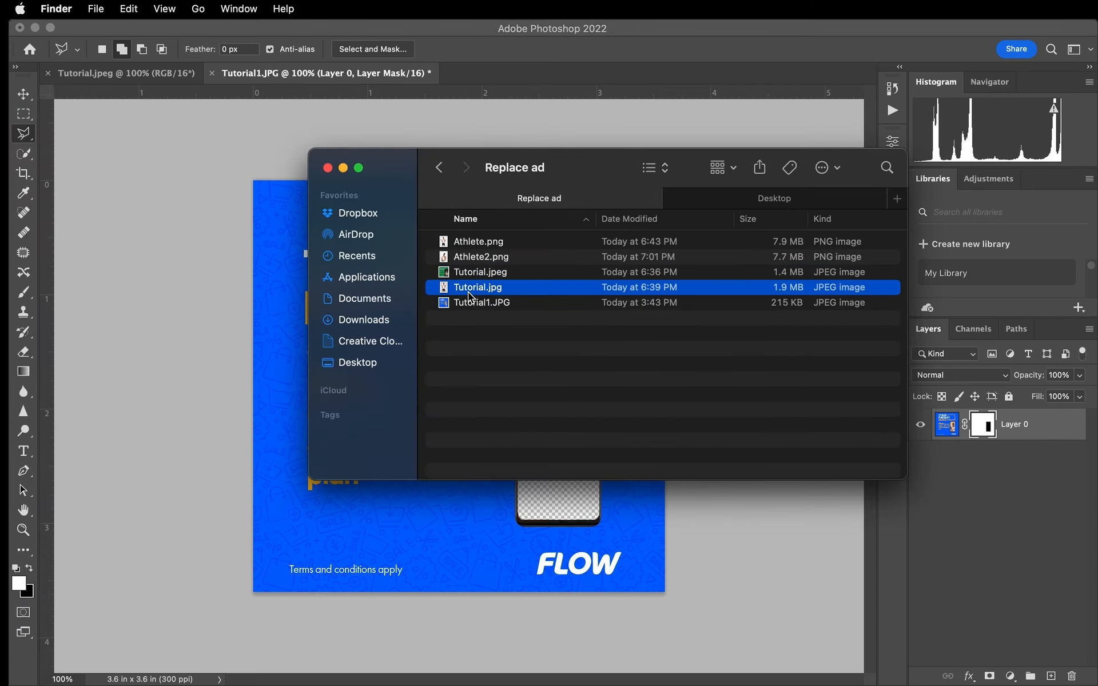
key("space")
key("space")
left_click(467, 292)
left_click_drag(468, 292, 470, 538)
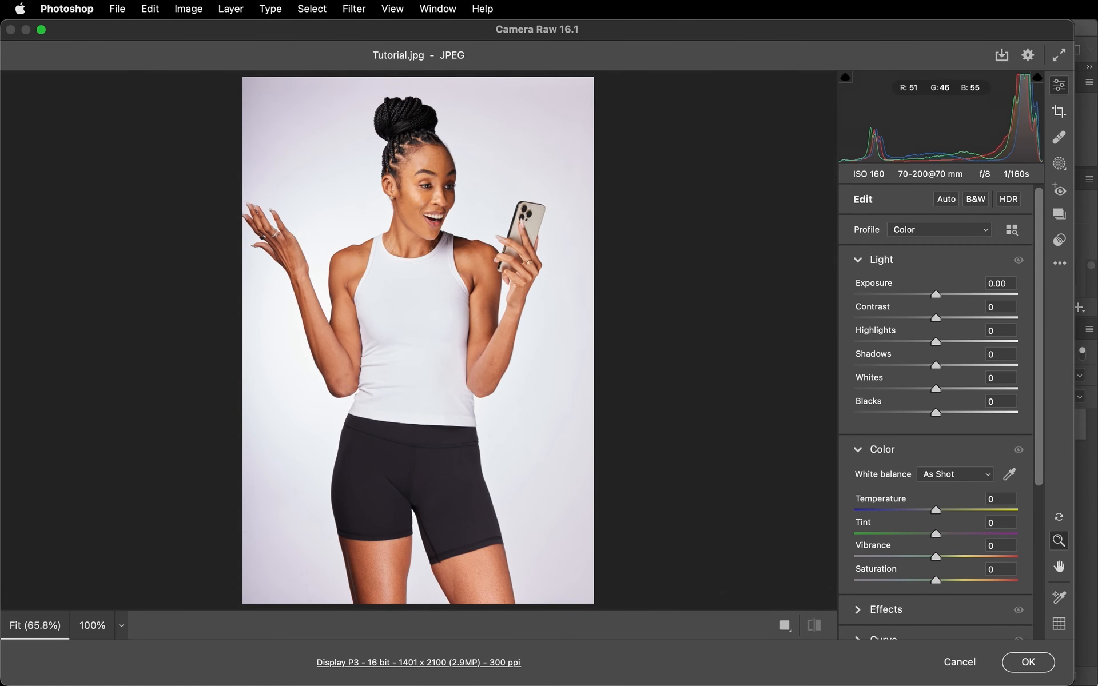
left_click(1028, 663)
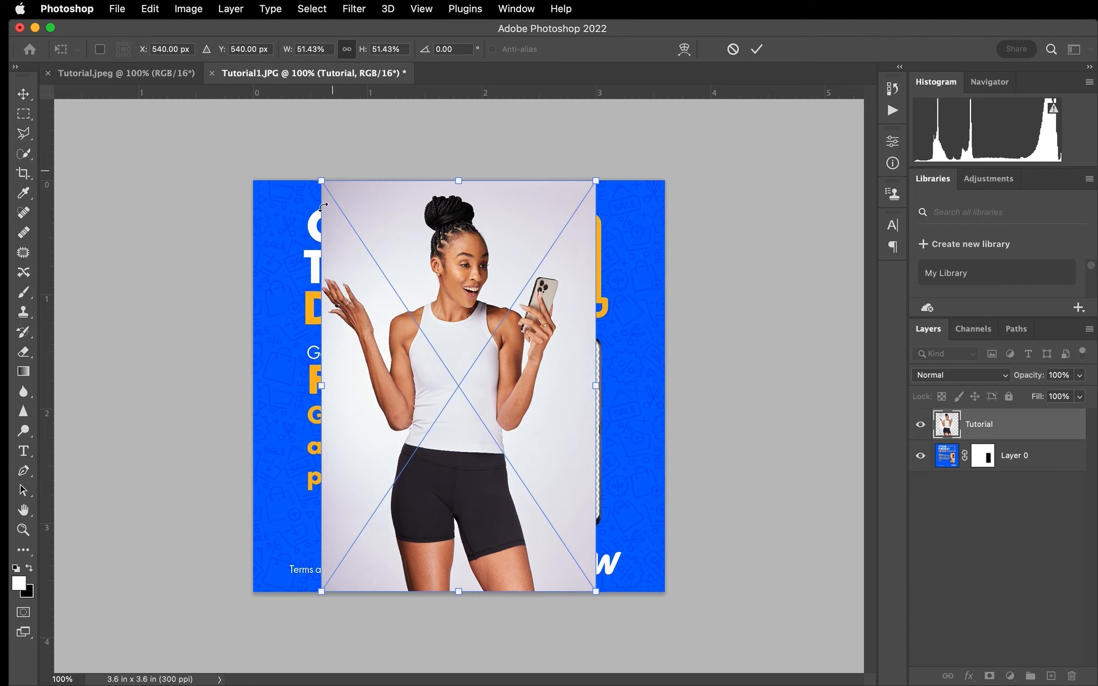
Step: Scale the placed photo proportionally to 23.53%, position it over the phone's cut-out screen, and commit the transform
left_click_drag(321, 182, 443, 335)
left_click(349, 49)
left_click_drag(428, 343, 364, 279)
key("super+z")
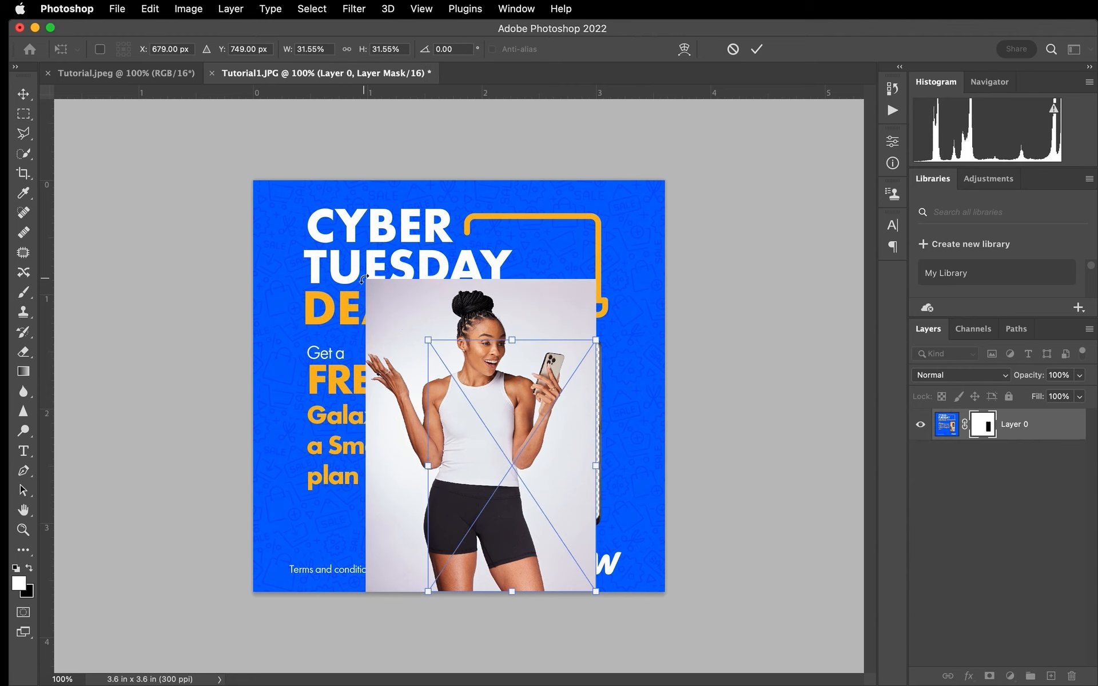
left_click(347, 49)
mouse_move(549, 403)
left_mouse_down()
mouse_move(555, 393)
mouse_move(543, 395)
mouse_move(556, 395)
left_mouse_up()
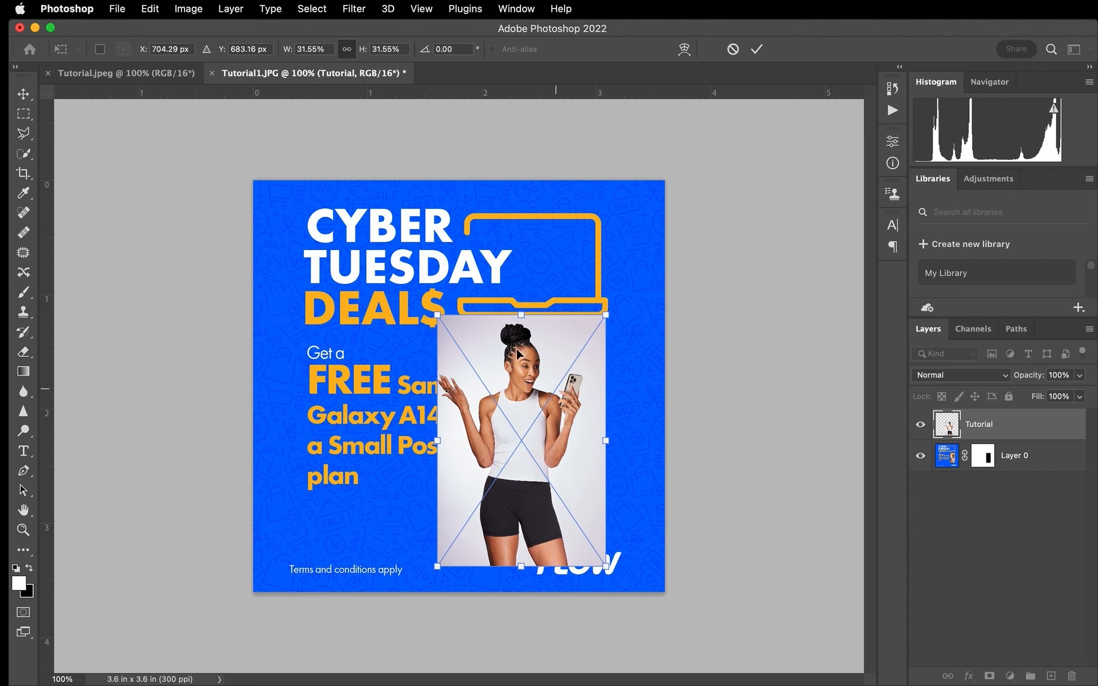
left_click_drag(455, 315, 504, 378)
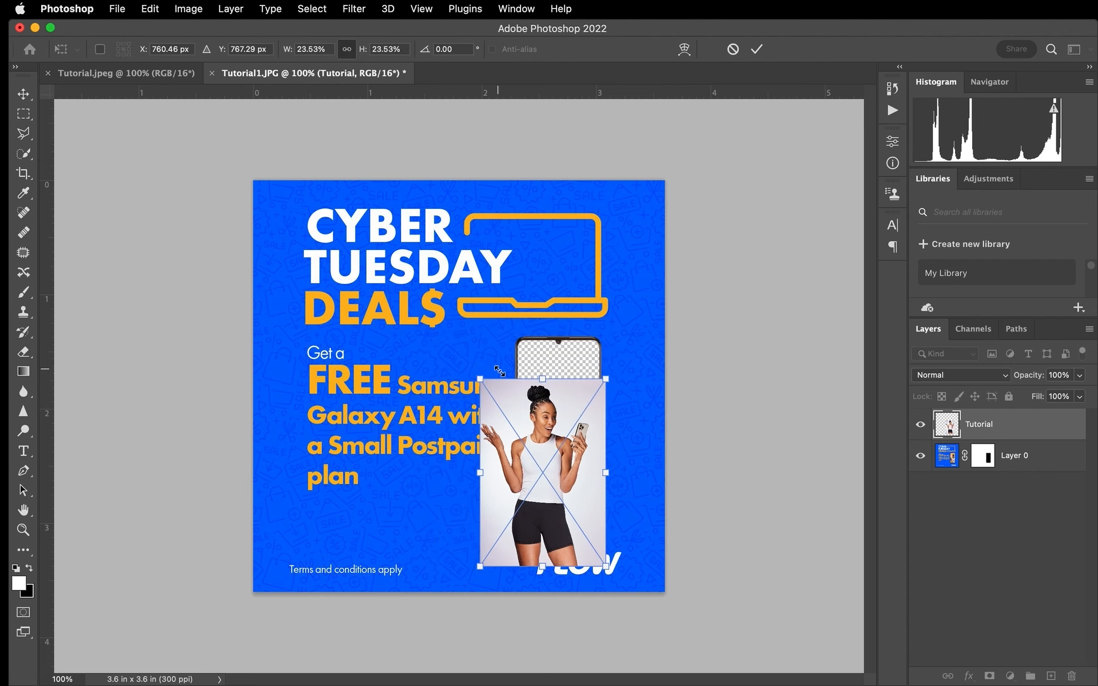
left_click_drag(533, 420, 548, 387)
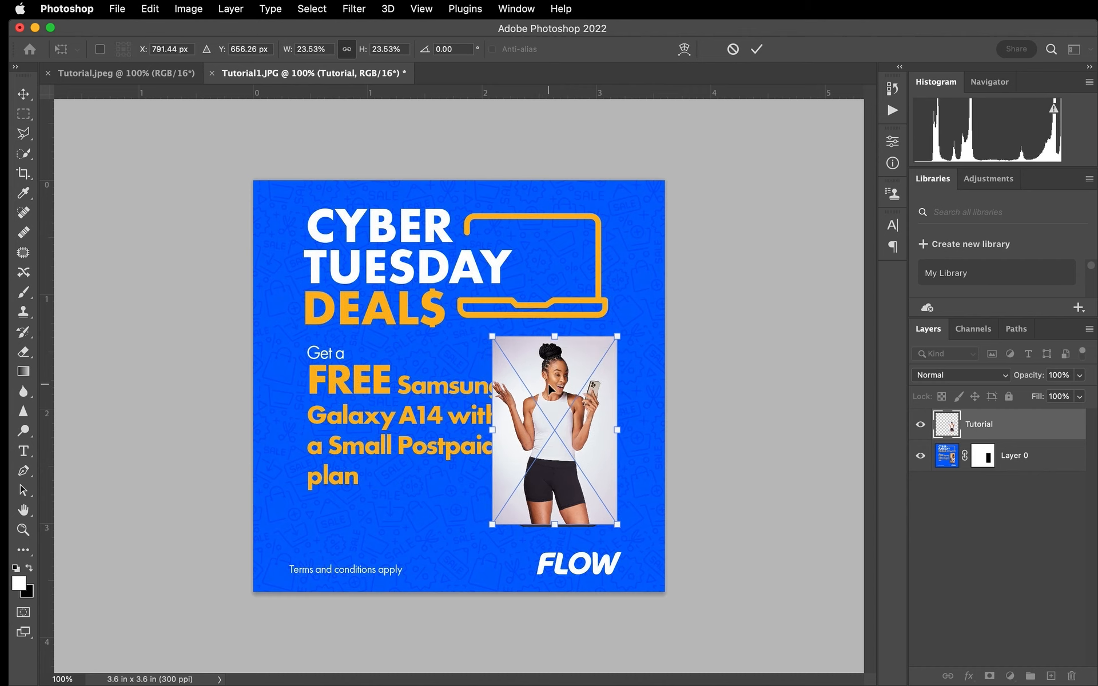
left_click(758, 49)
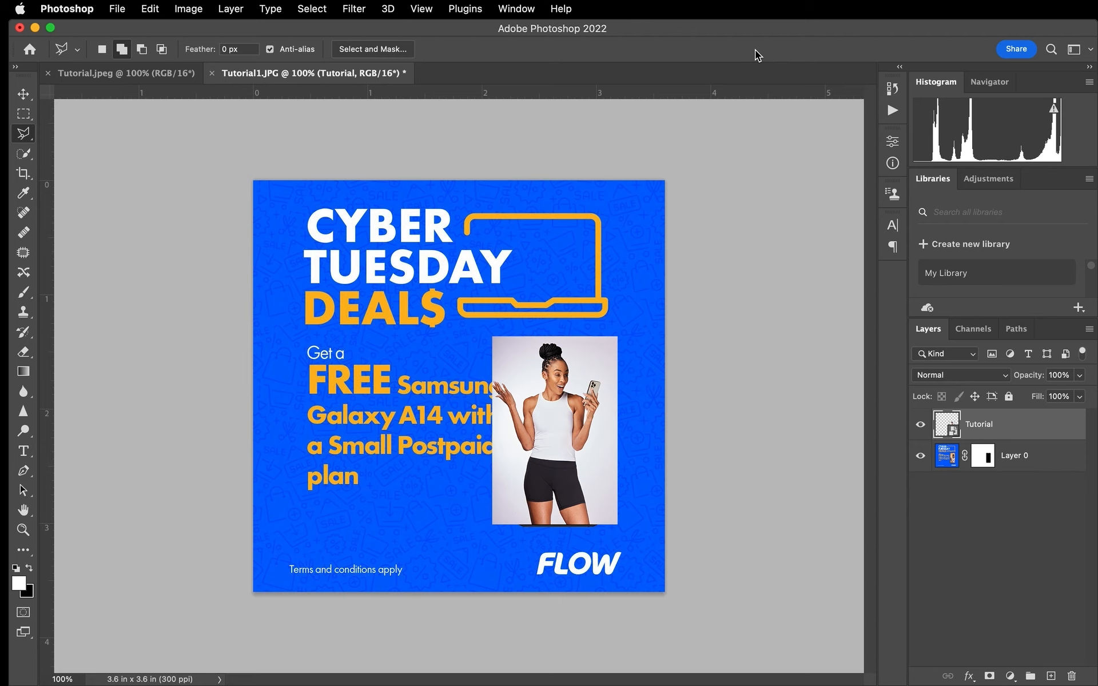
Step: Move the Tutorial layer beneath Layer 0 and activate the Move tool with the Tutorial layer selected
left_click(999, 430)
left_click_drag(1013, 430, 1010, 467)
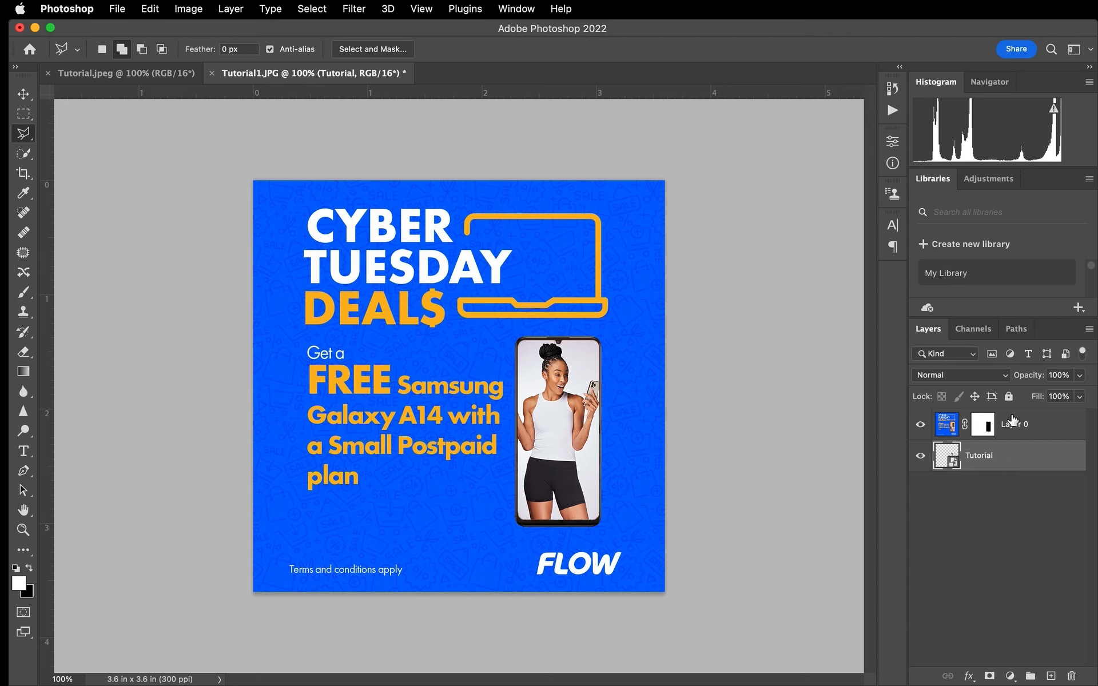
left_click(1018, 433)
left_click(1015, 456)
left_click(23, 94)
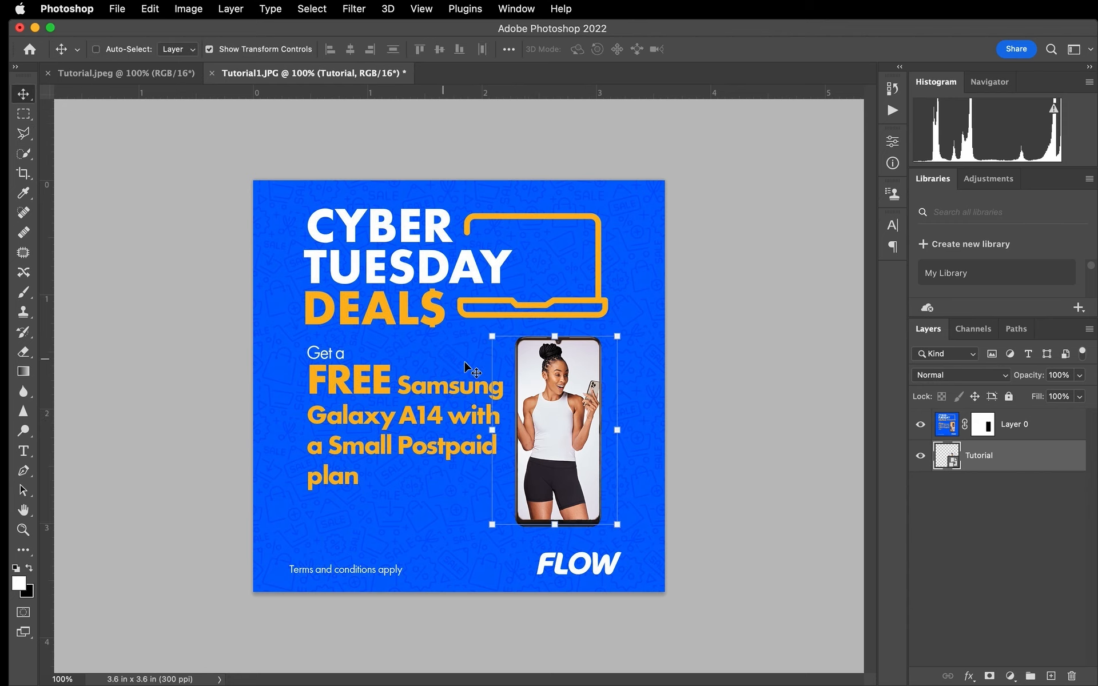
Step: Scale the Tutorial layer proportionally to 29.94%, reposition it behind the phone's screen cut-out, and commit the transform
left_click_drag(493, 525, 457, 575)
left_click_drag(575, 466, 581, 471)
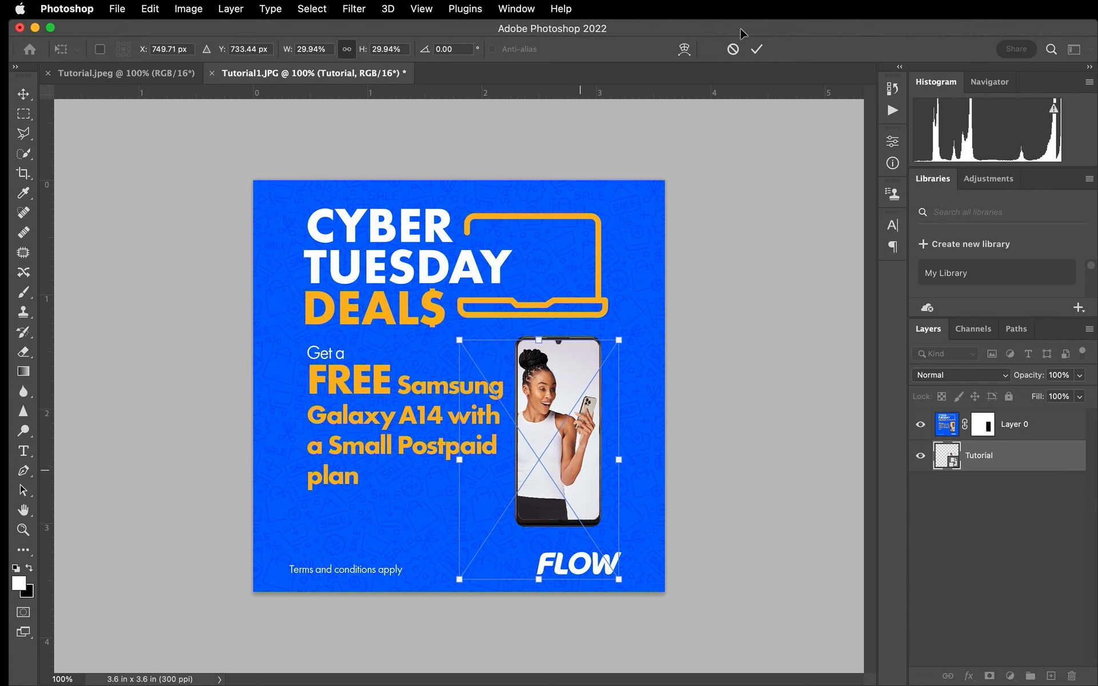
left_click(757, 49)
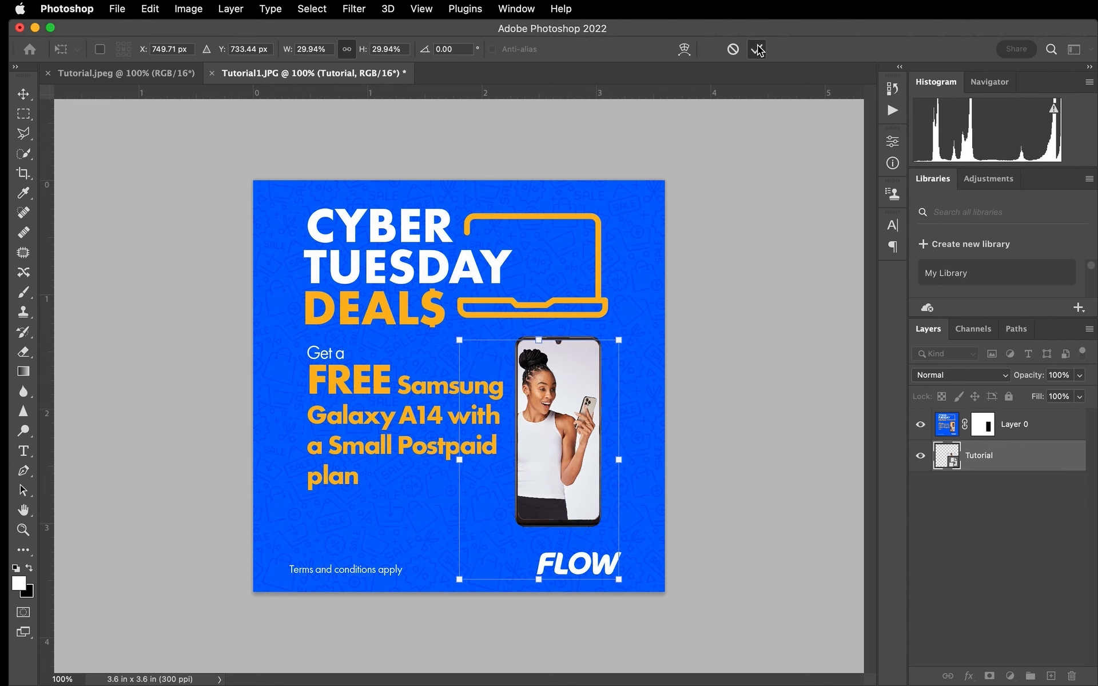
left_click(29, 116)
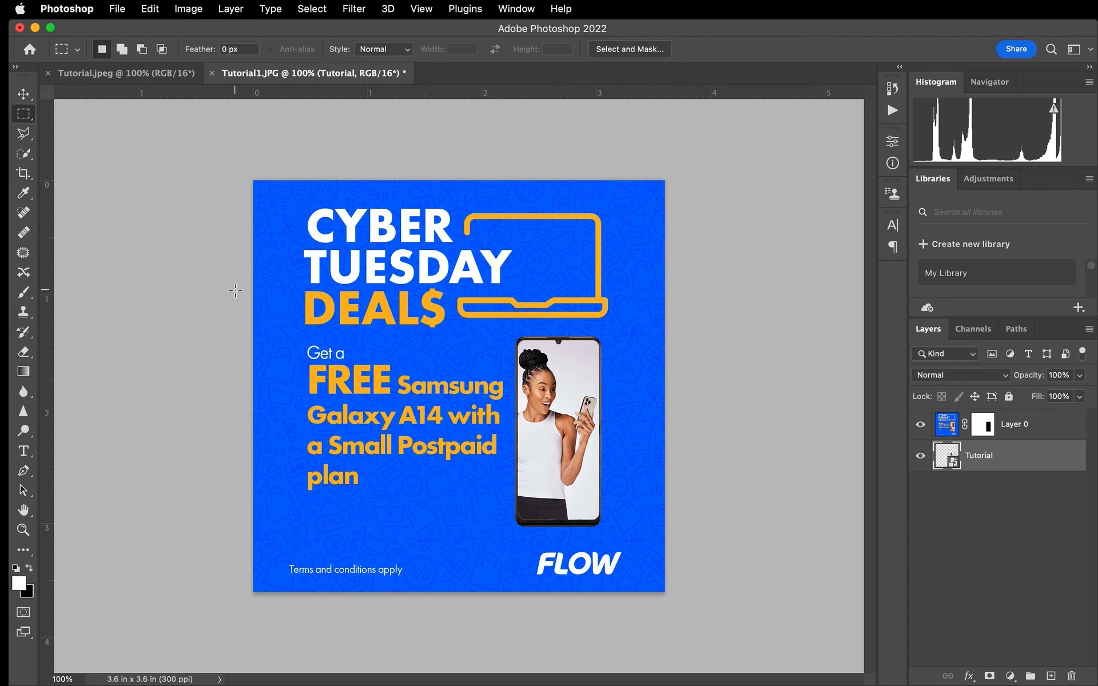
Step: In the Tutorial.jpeg document, outline the woman loosely with the Polygonal Lasso and close the outline into a selection
left_click(137, 74)
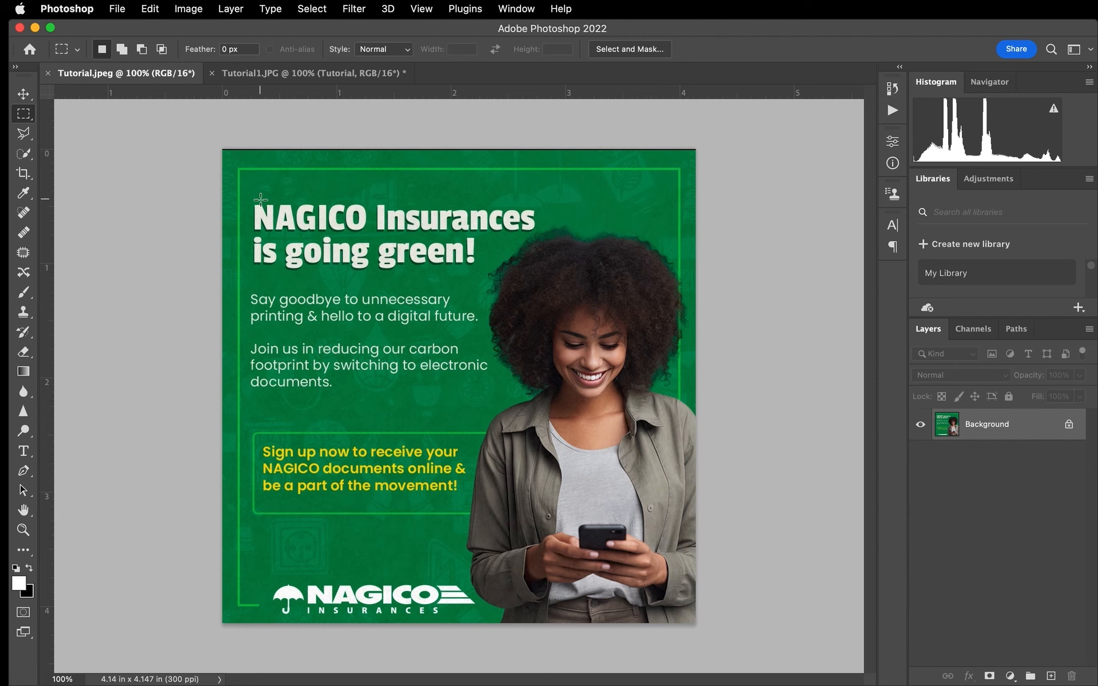
left_click(24, 134)
left_click(708, 387)
left_click(707, 304)
left_click(673, 252)
left_click(638, 228)
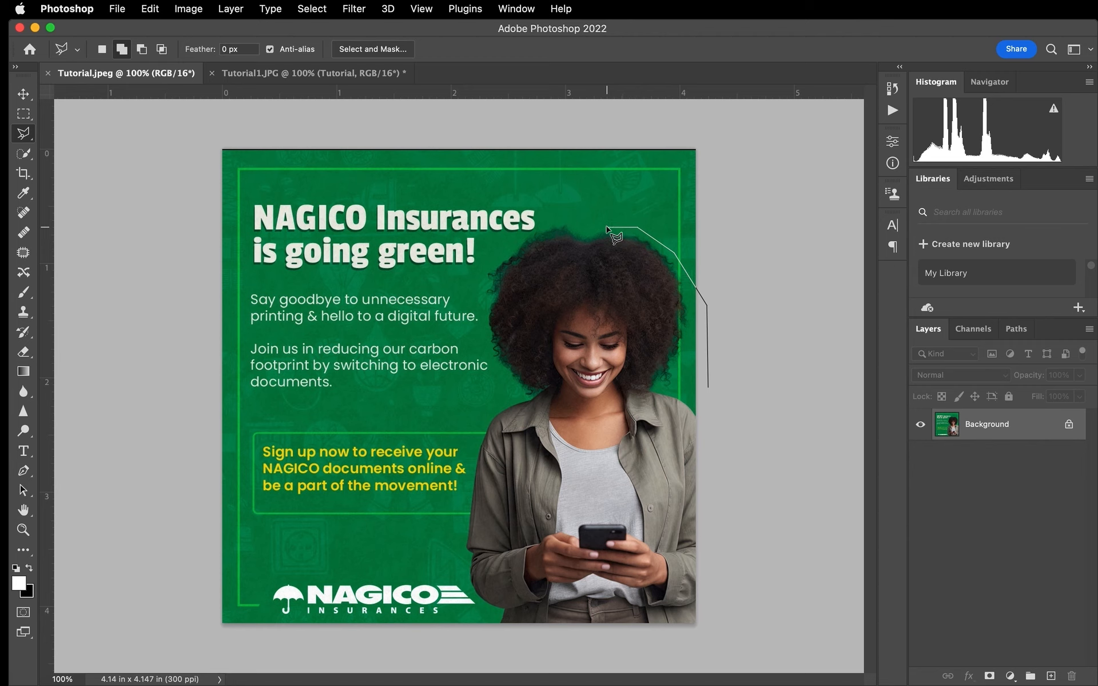
left_click(588, 225)
left_click(546, 221)
left_click(485, 261)
left_click(480, 284)
left_click(490, 354)
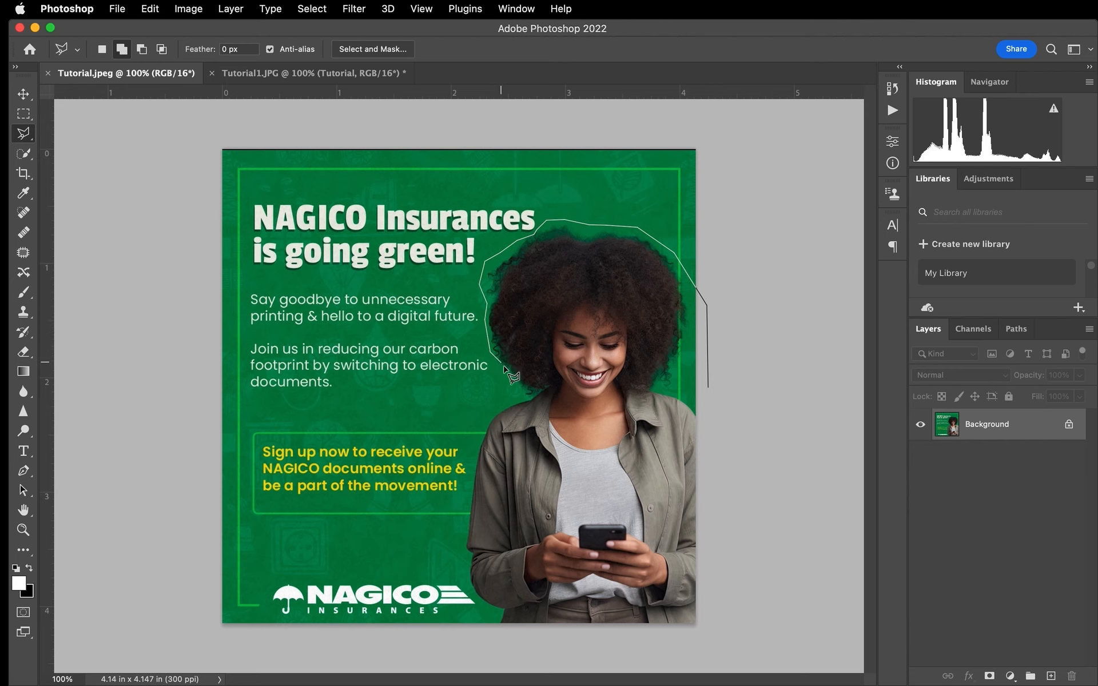
left_click(510, 388)
left_click(522, 394)
left_click(485, 421)
left_click(466, 585)
left_click(491, 626)
left_click(513, 645)
left_click(752, 645)
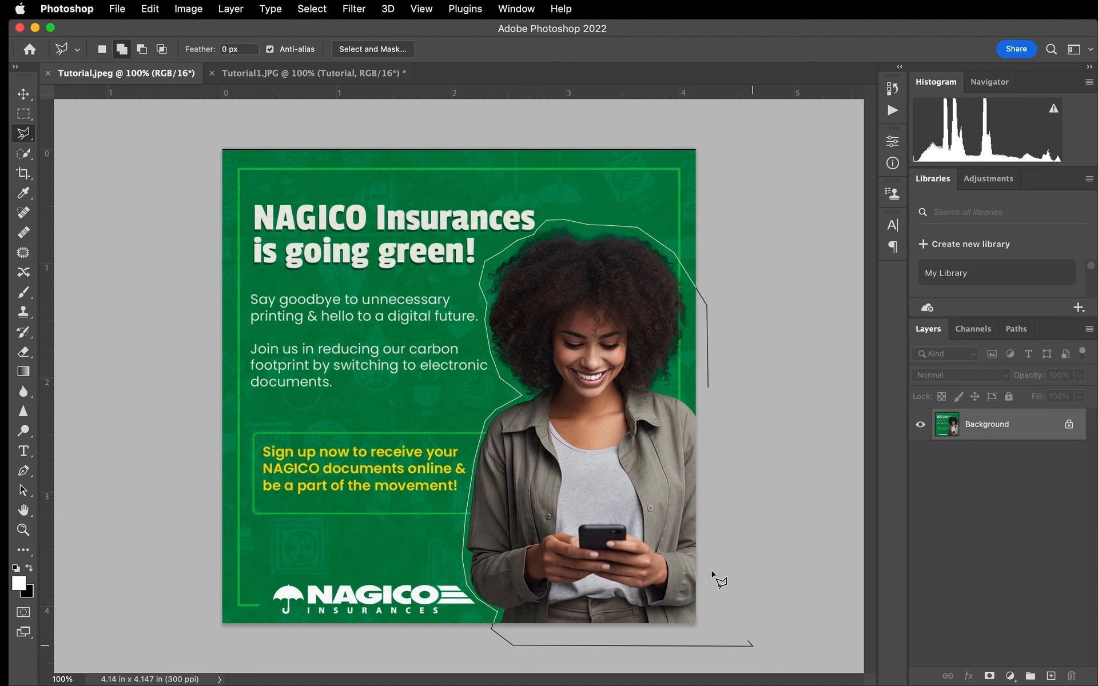
double_click(704, 522)
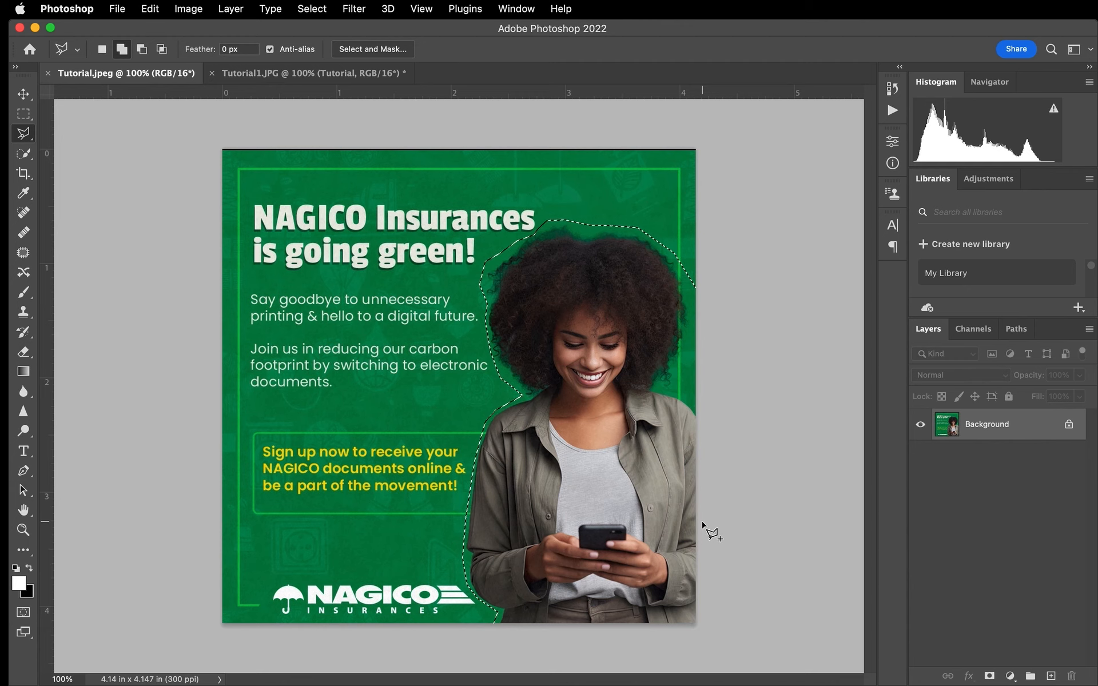
Step: Start Content-Aware Fill for the selected woman and switch to a custom sampling area
right_click(593, 466)
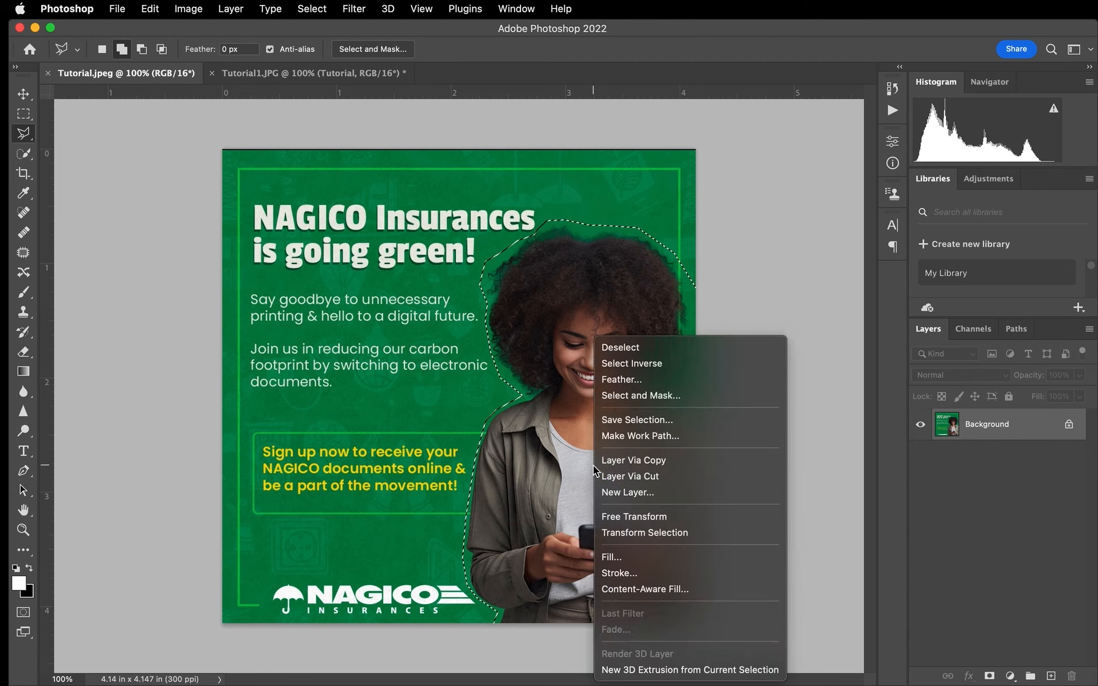
left_click(623, 590)
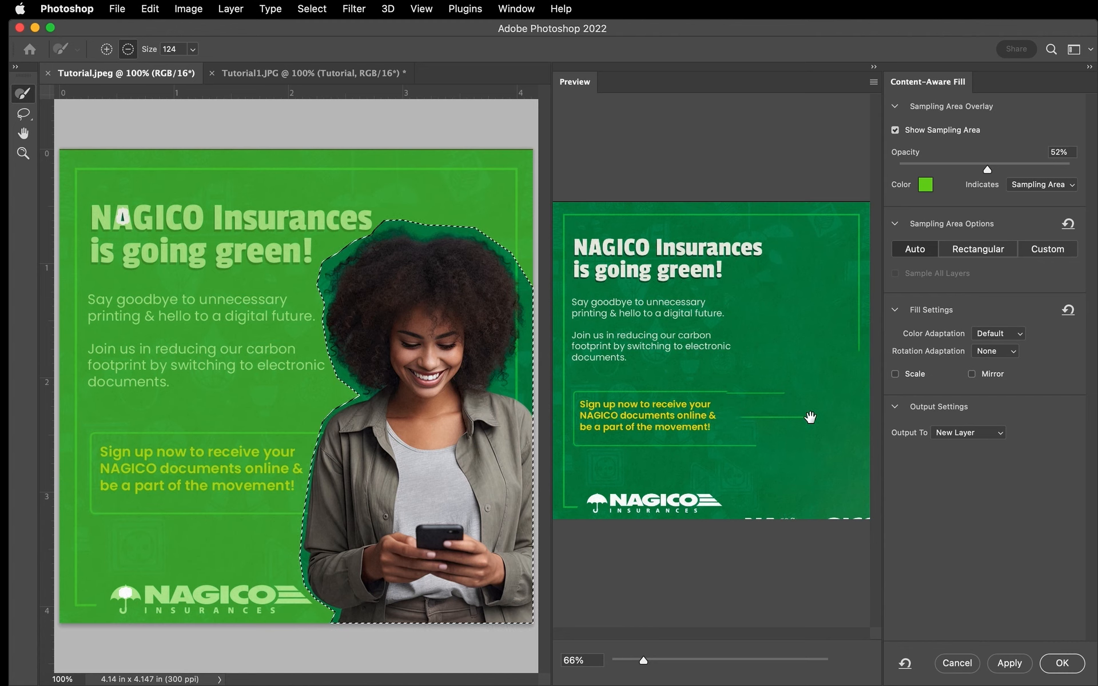
left_click(1045, 251)
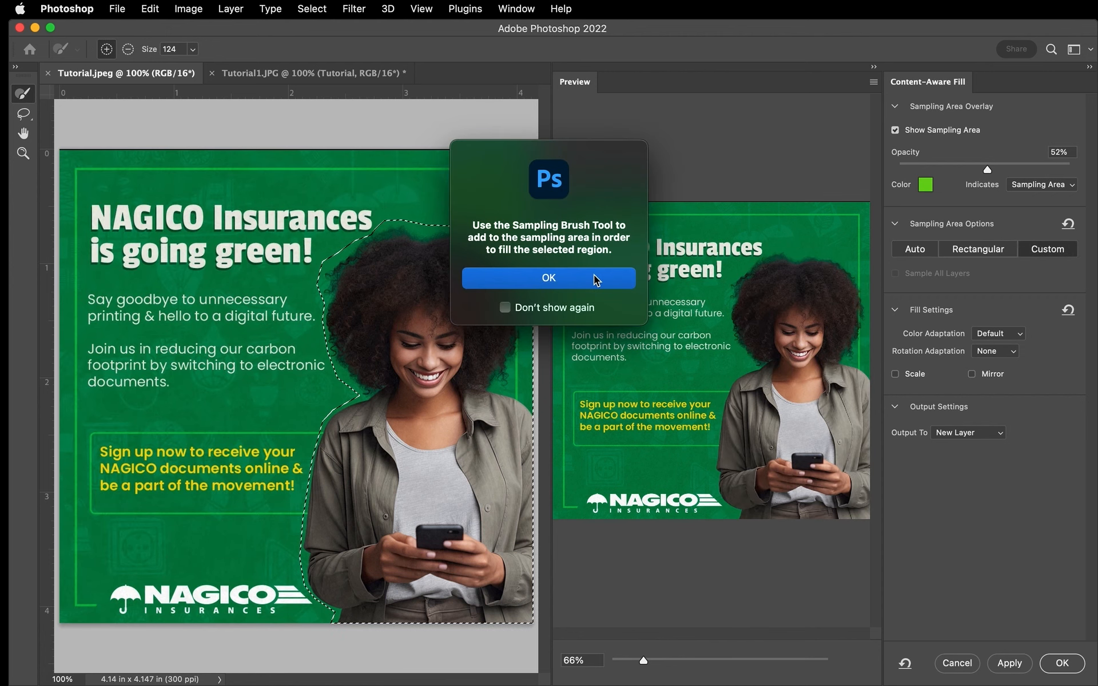
left_click(595, 279)
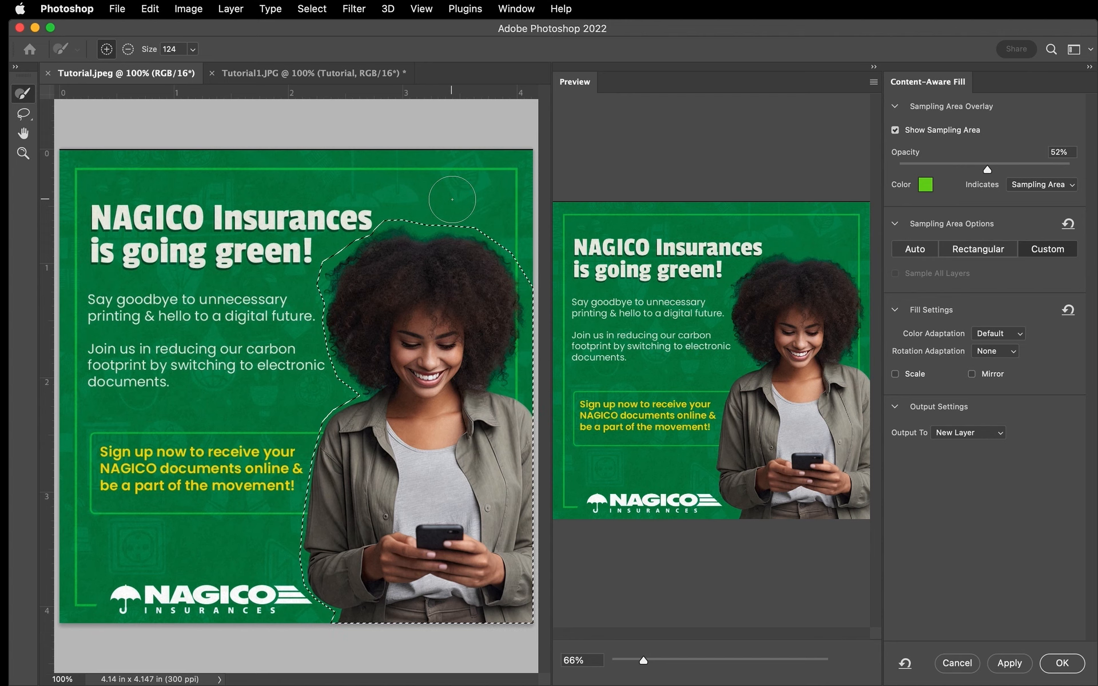
Step: Paint sampling areas over the plain green background above her hair, above the logo, and between the body text and yellow text
mouse_move(471, 199)
left_mouse_down()
mouse_move(483, 199)
mouse_move(401, 200)
left_mouse_up()
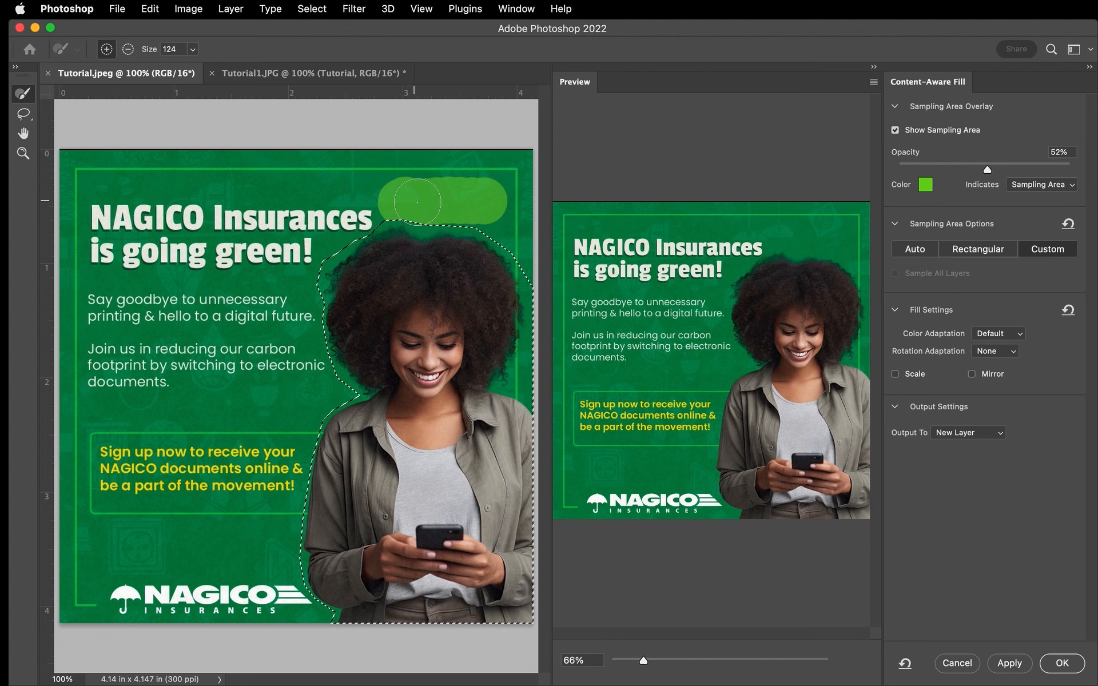
left_click_drag(113, 550, 254, 551)
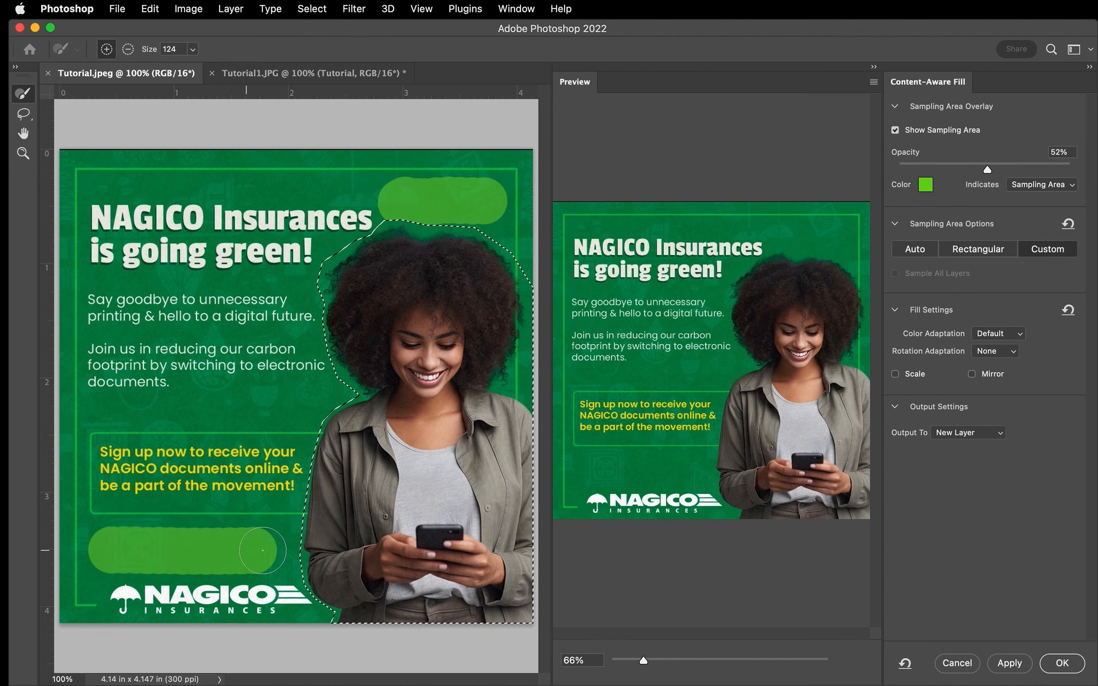
left_click_drag(211, 402, 297, 402)
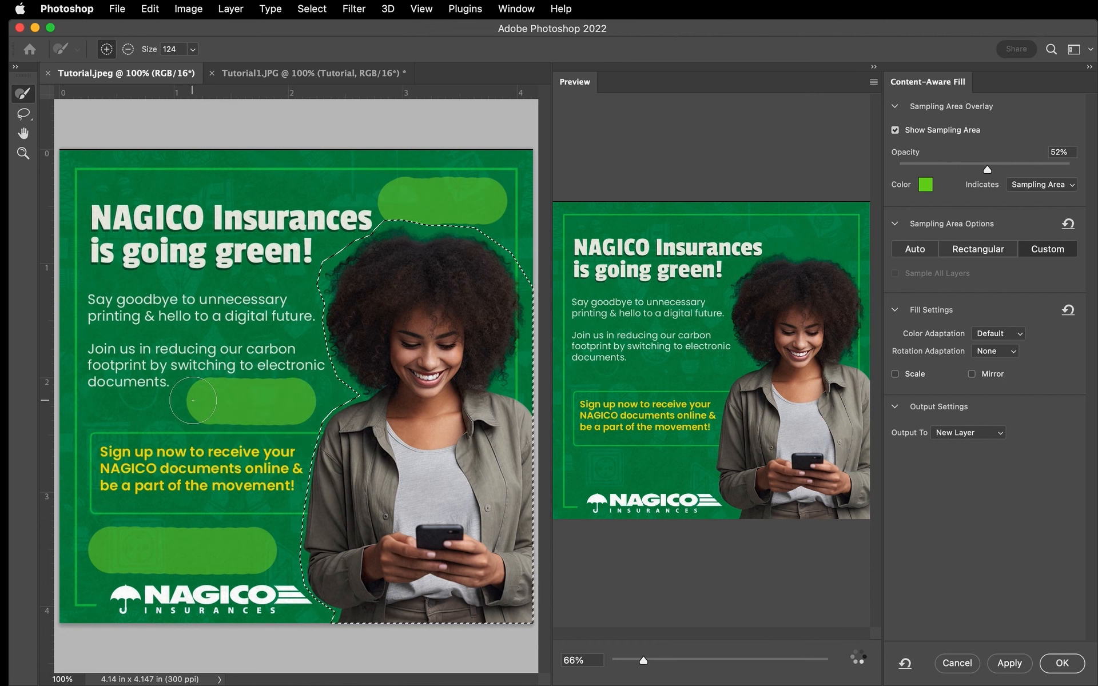
left_click(195, 400)
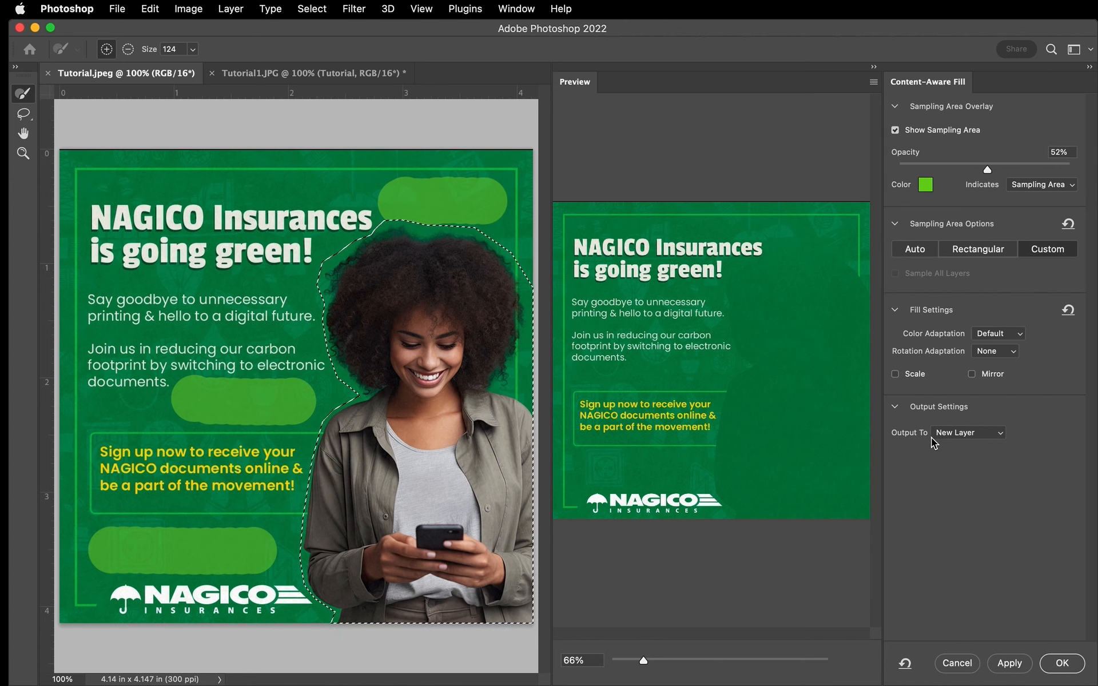
Step: Output the content-aware fill to the current layer, apply it, and deselect the filled area
left_click(954, 437)
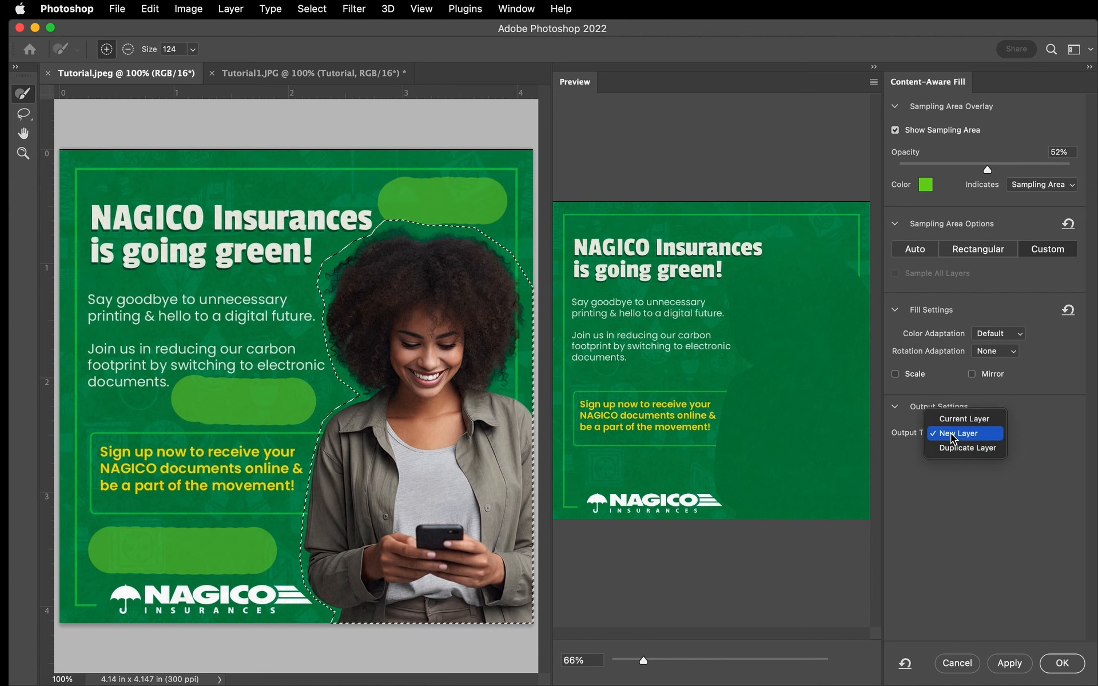
left_click(952, 420)
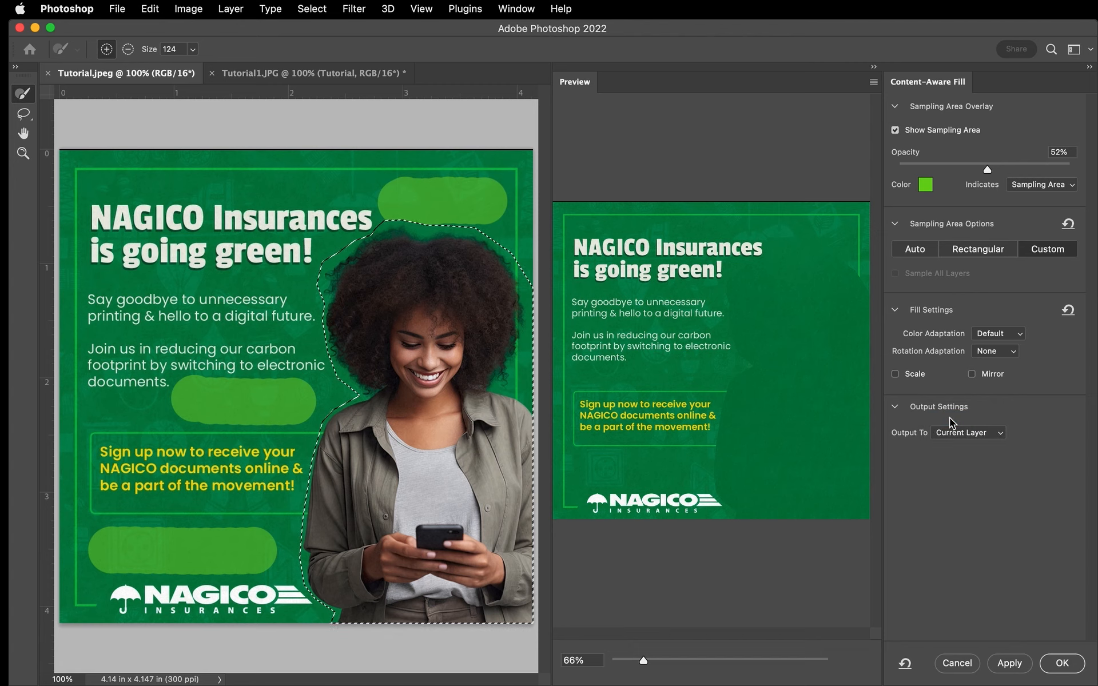
left_click(1062, 662)
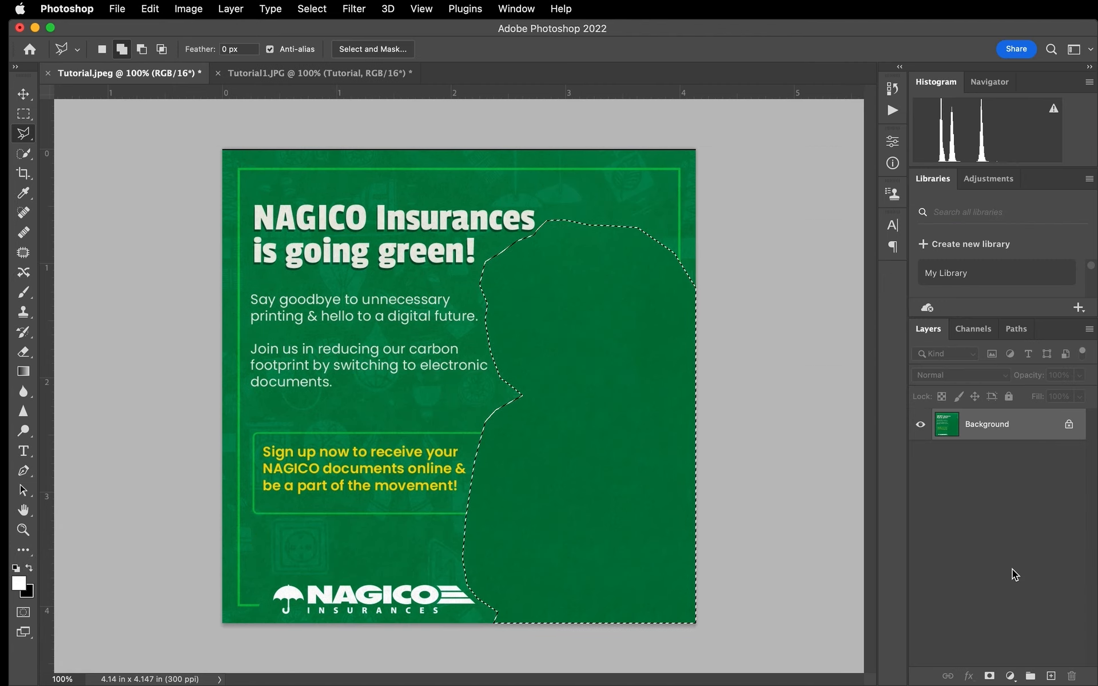
left_click(23, 113)
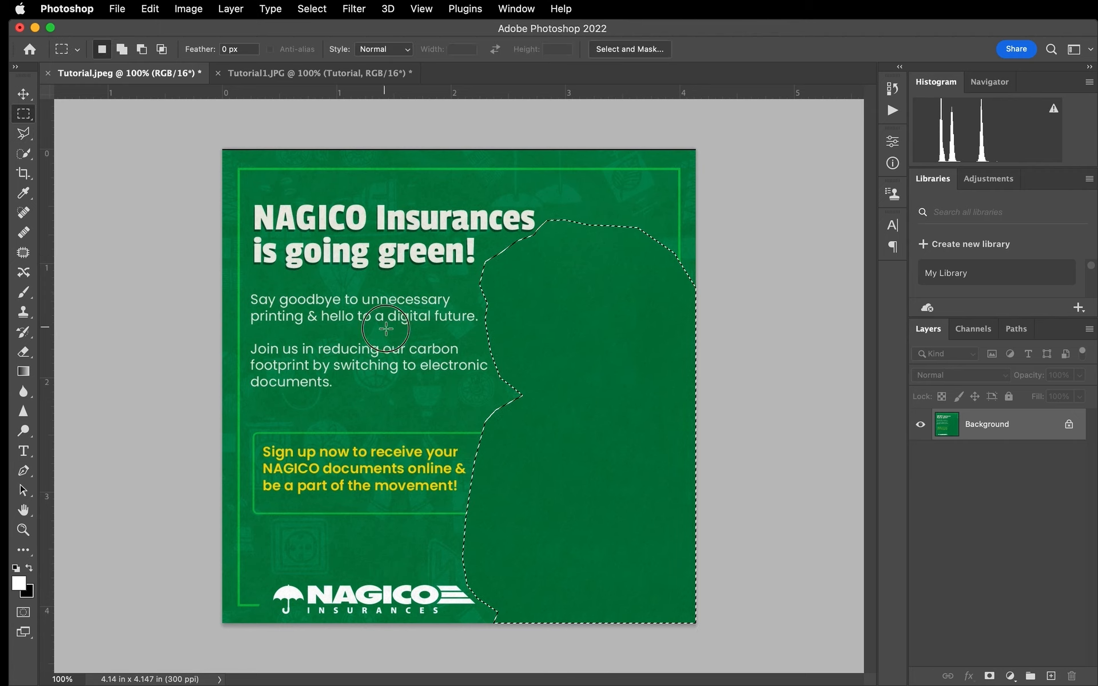
left_click(386, 329)
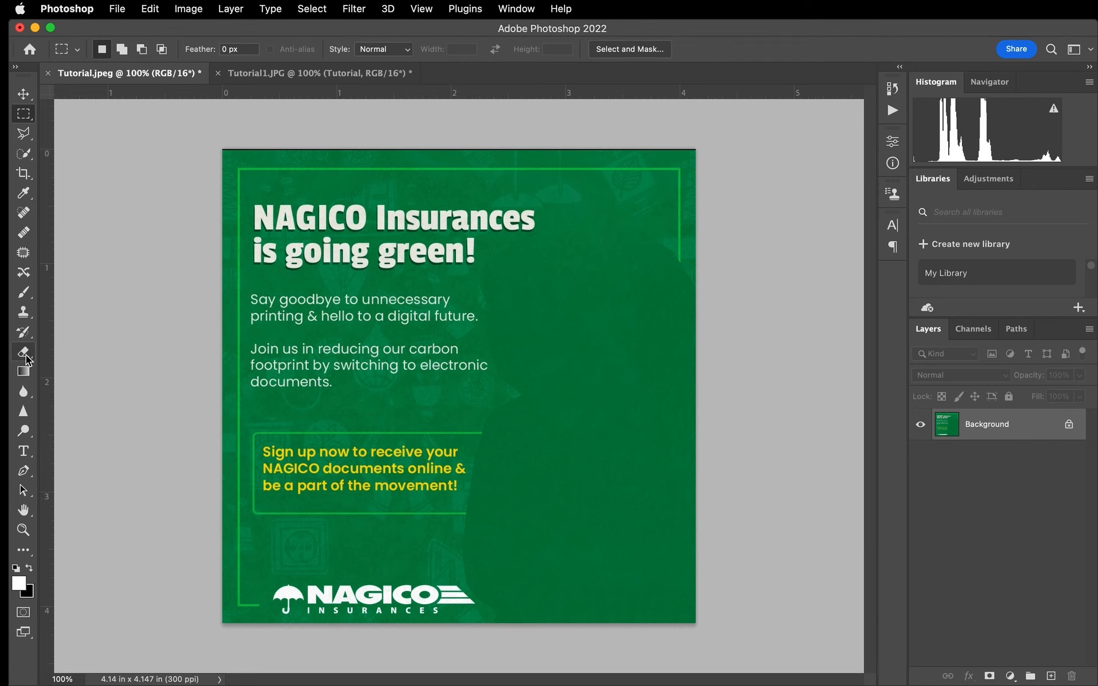
Step: Use the 80 px Clone Stamp to blend the fill's upper-right seam below the frame line with sampled plain green background
left_click(23, 313)
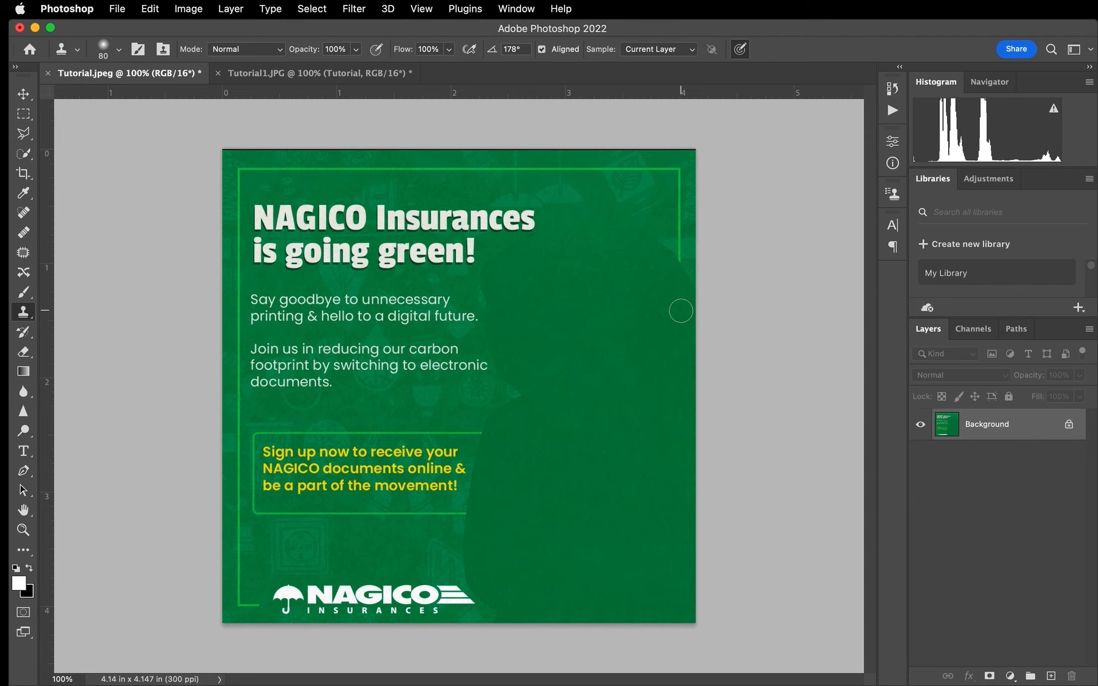
key("super+plus")
key("super+plus")
scroll(681, 311, "up", 4)
scroll(681, 311, "right", 4)
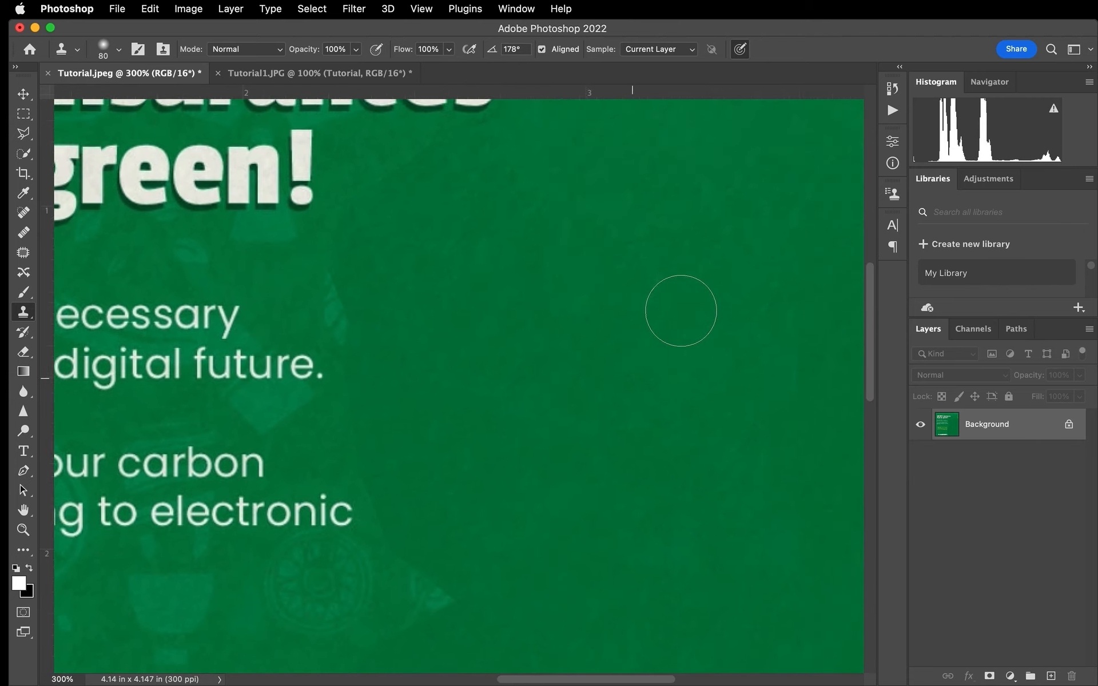
scroll(681, 311, "right", 5)
right_click(640, 393)
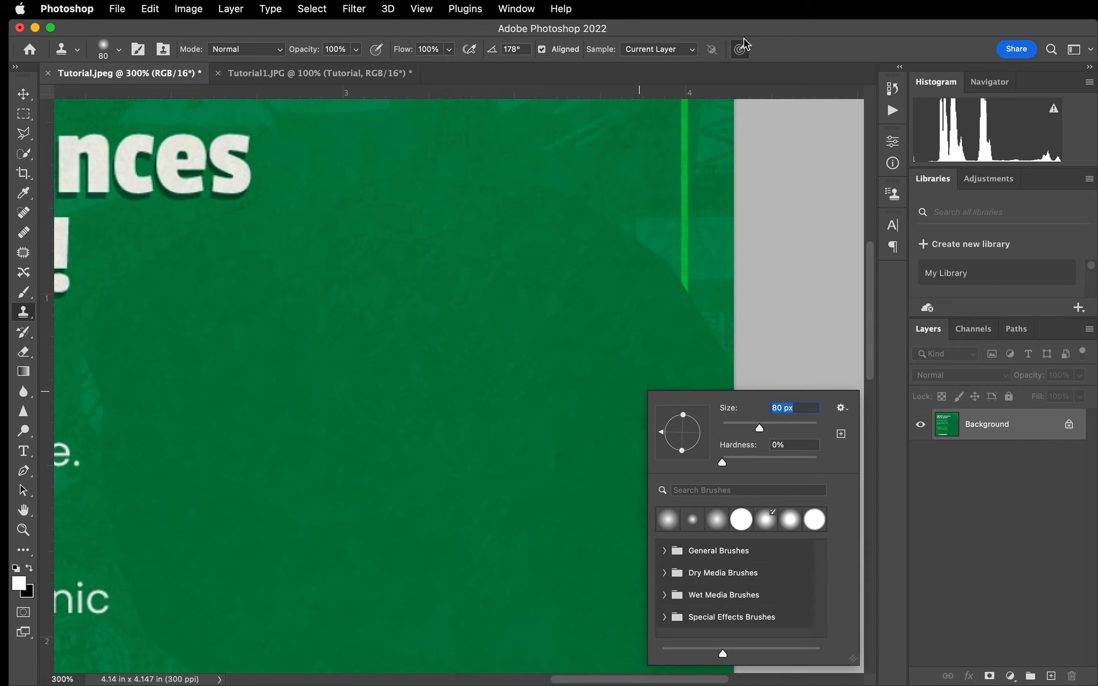
left_click(769, 27)
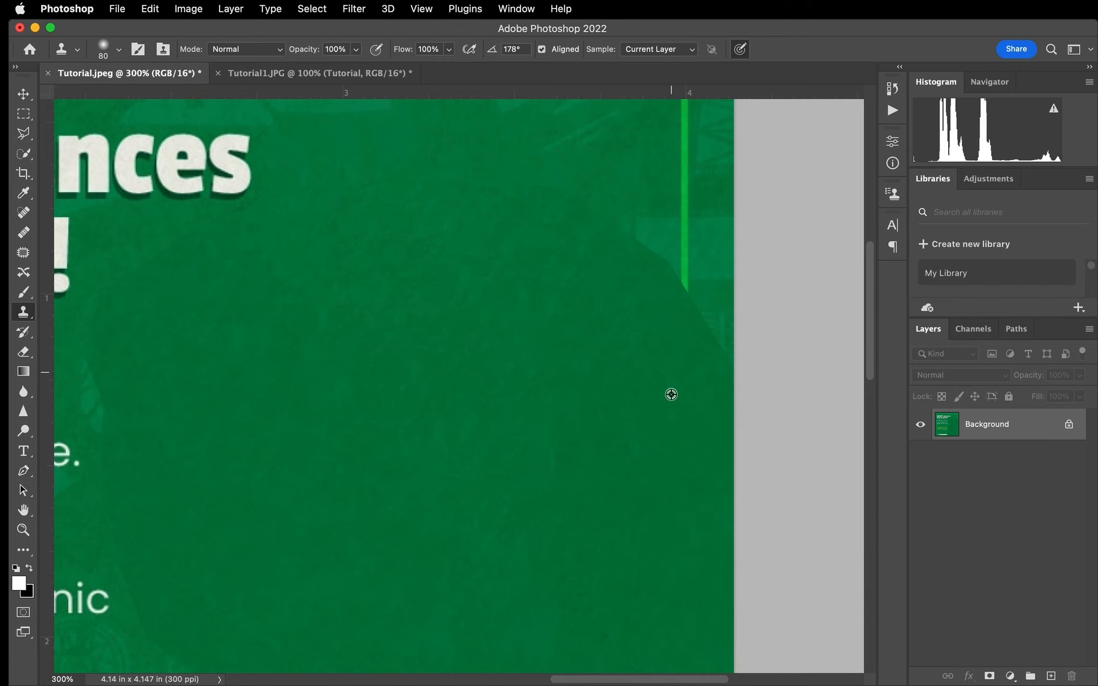
left_click(655, 429, "alt")
mouse_move(704, 360)
left_mouse_down()
mouse_move(685, 316)
mouse_move(594, 231)
left_mouse_up()
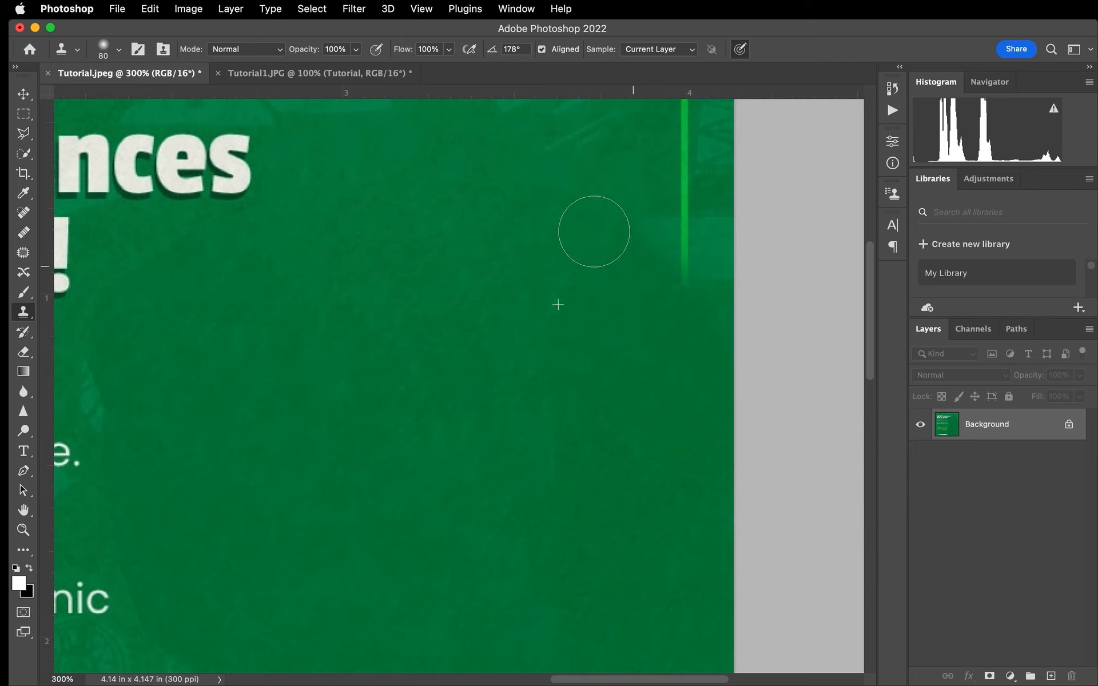
Step: Clone plain green background over the fill's seam beside the headline and the first body paragraph
left_click(571, 346, "alt")
left_click_drag(258, 242, 184, 258)
left_click(464, 419, "alt")
left_click(424, 389, "alt")
mouse_move(128, 402)
left_mouse_down()
mouse_move(110, 368)
mouse_move(117, 331)
left_mouse_up()
left_click(230, 473, "alt")
left_click_drag(121, 430, 137, 515)
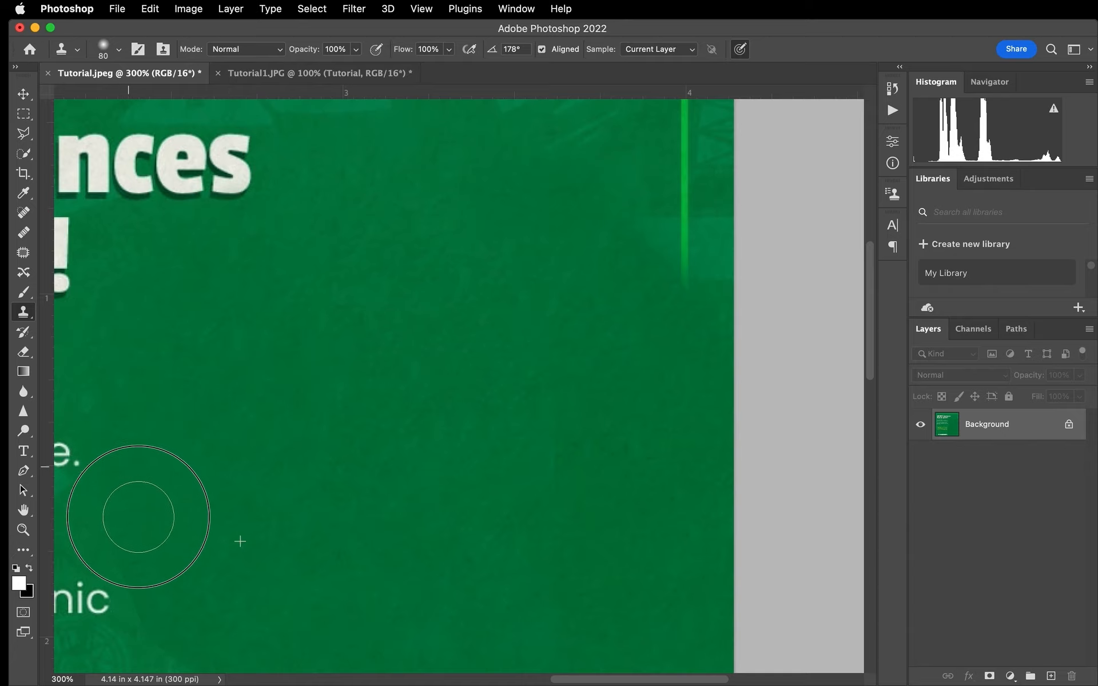
Step: Clone plain green background over the fill's seam beside the second body paragraph, down to above the yellow text's box
scroll(277, 503, "down", 5)
left_click(397, 418, "alt")
mouse_move(162, 421)
left_mouse_down()
mouse_move(170, 466)
mouse_move(222, 535)
mouse_move(209, 559)
left_mouse_up()
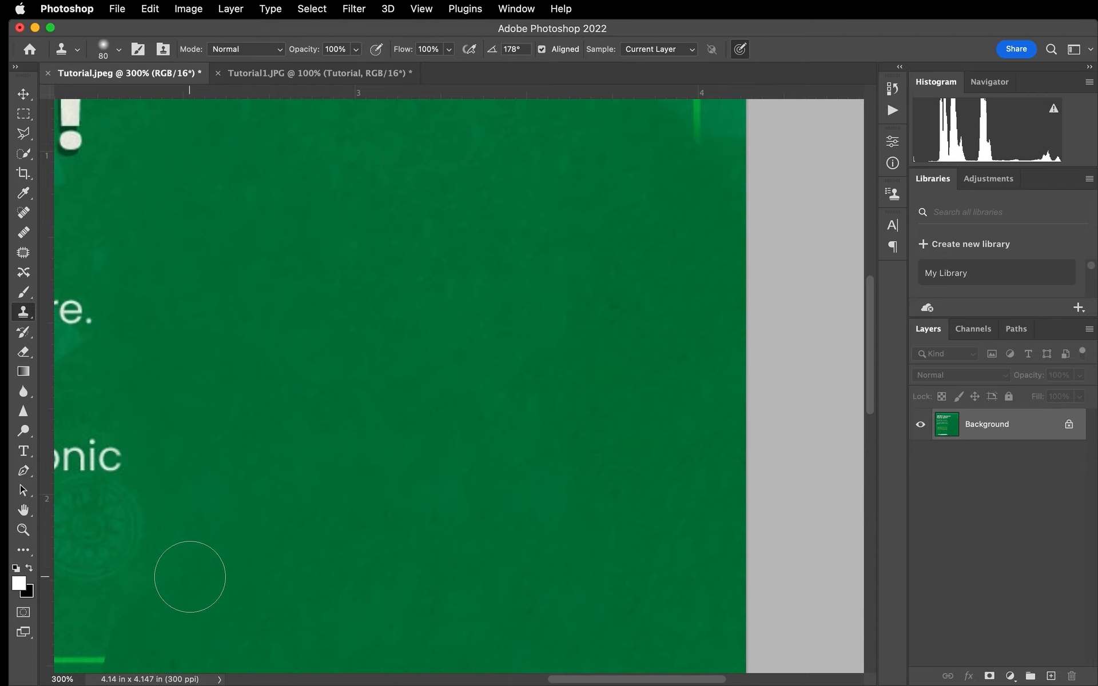
scroll(191, 575, "down", 5)
scroll(191, 575, "left", 2)
mouse_move(243, 457)
left_mouse_down()
mouse_move(209, 482)
mouse_move(176, 532)
mouse_move(162, 510)
mouse_move(183, 515)
left_mouse_up()
Step: Clone plain green background over the seam at the open end of the yellow text's box
scroll(307, 558, "down", 7)
scroll(308, 558, "left", 3)
left_click(384, 398, "alt")
mouse_move(259, 350)
left_mouse_down()
mouse_move(245, 469)
mouse_move(248, 390)
left_mouse_up()
left_click(289, 489, "alt")
mouse_move(235, 489)
left_mouse_down()
mouse_move(212, 565)
mouse_move(236, 458)
left_mouse_up()
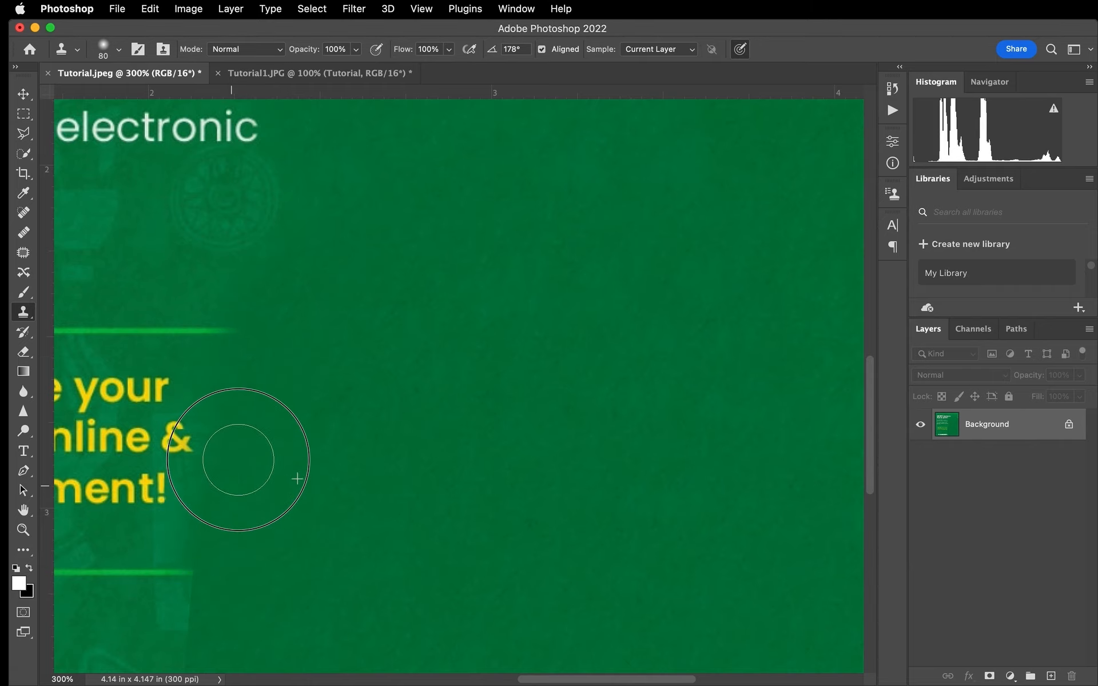
Step: Blend the seam at the box's lower line and below it with the Clone Stamp, and sample plain green near the logo
scroll(311, 461, "down", 5)
mouse_move(210, 403)
left_mouse_down()
mouse_move(199, 466)
mouse_move(221, 595)
mouse_move(277, 582)
mouse_move(302, 555)
mouse_move(303, 572)
left_mouse_up()
left_click(269, 523, "alt")
scroll(277, 577, "down", 5)
left_click(373, 529, "alt")
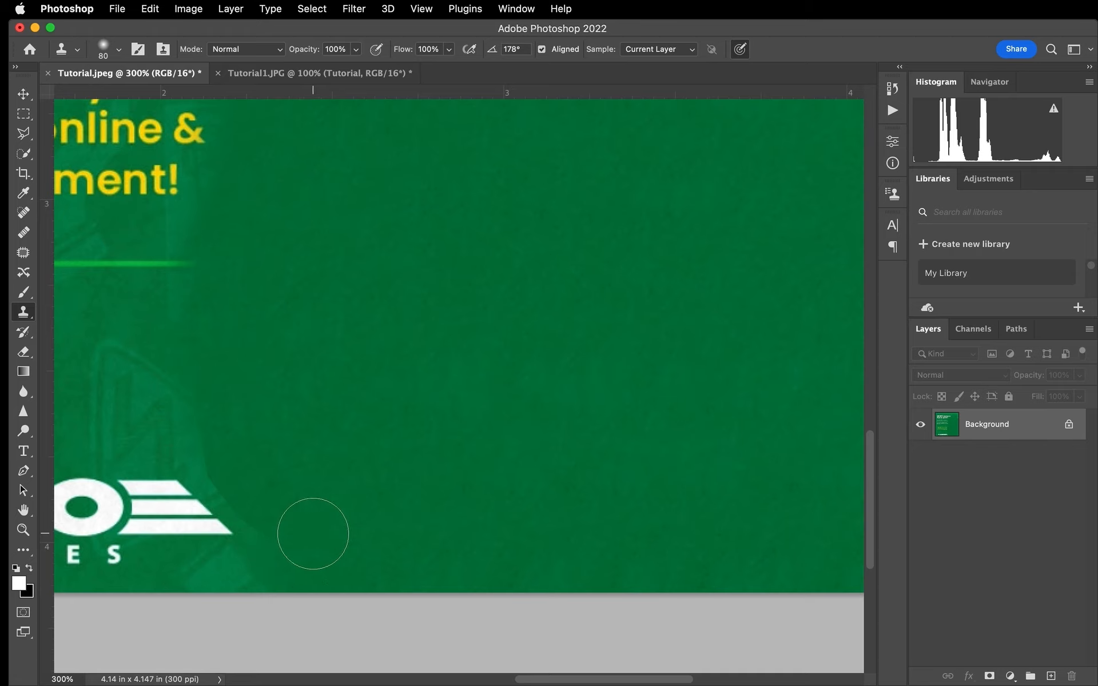
scroll(313, 533, "up", 5)
key("bracketleft")
key("bracketleft")
key("bracketleft")
key("bracketleft")
key("bracketleft")
mouse_move(352, 560)
left_mouse_down()
mouse_move(299, 532)
mouse_move(257, 476)
mouse_move(222, 418)
mouse_move(226, 389)
left_mouse_up()
key("bracketright")
key("bracketright")
key("bracketright")
key("bracketright")
mouse_move(301, 533)
left_mouse_down()
mouse_move(283, 492)
mouse_move(226, 436)
mouse_move(261, 454)
left_mouse_up()
key("super+z")
key("super+z")
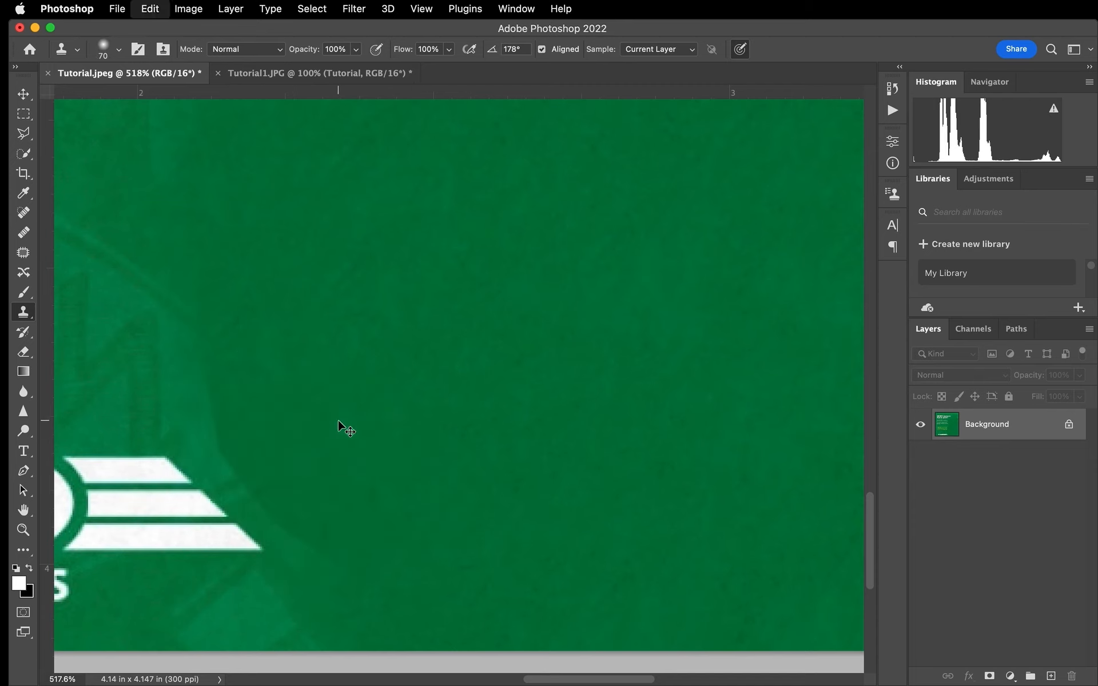
Step: Reduce the Clone Stamp brush to 25 px while blending the fill's seam beside and above the NAGICO logo's end
key("bracketleft")
key("bracketleft")
key("bracketleft")
key("bracketleft")
key("bracketleft")
key("bracketleft")
key("bracketleft")
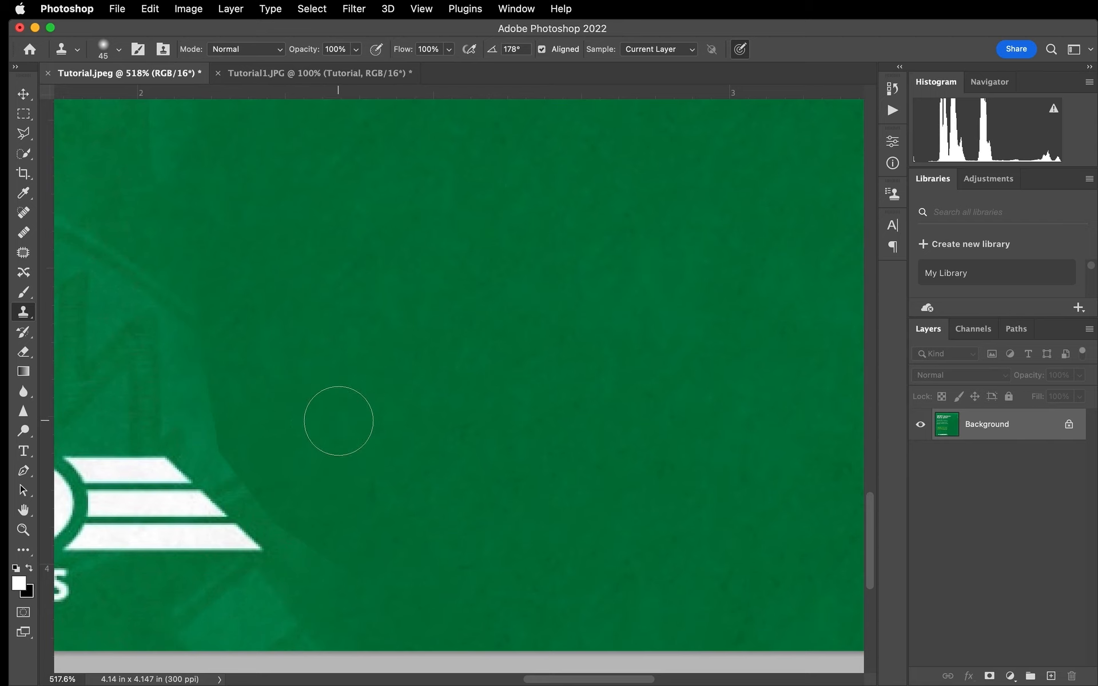
mouse_move(356, 562)
left_mouse_down()
mouse_move(294, 528)
mouse_move(233, 459)
mouse_move(202, 312)
mouse_move(226, 271)
left_mouse_up()
scroll(359, 379, "up", 5)
scroll(359, 380, "up", 2)
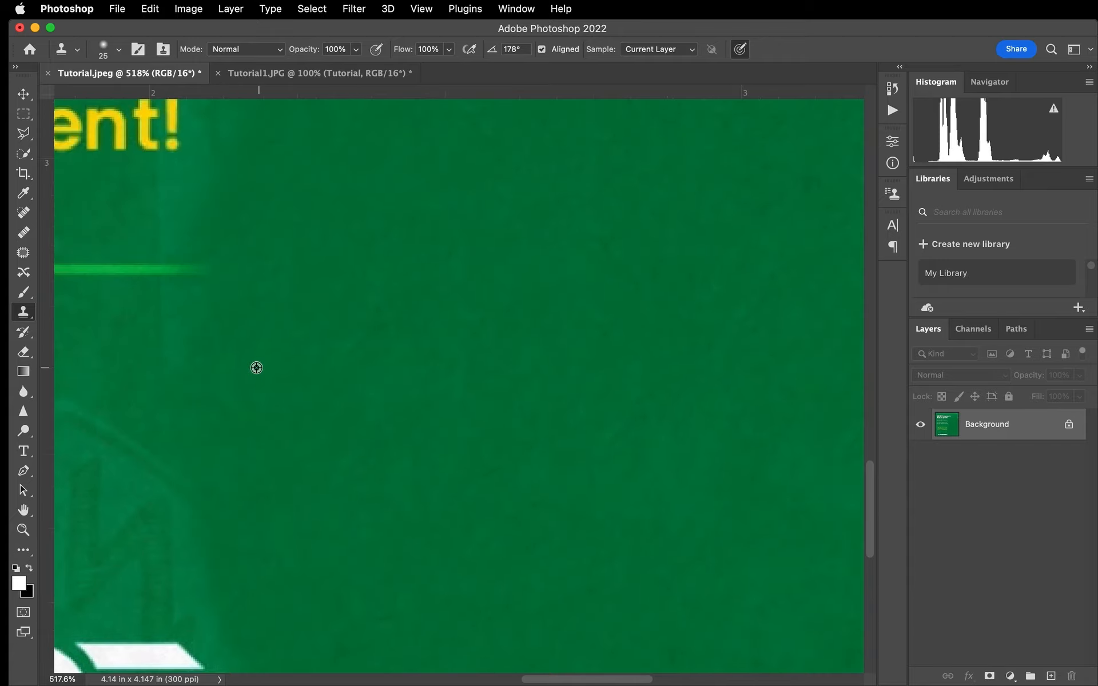
key("super+1")
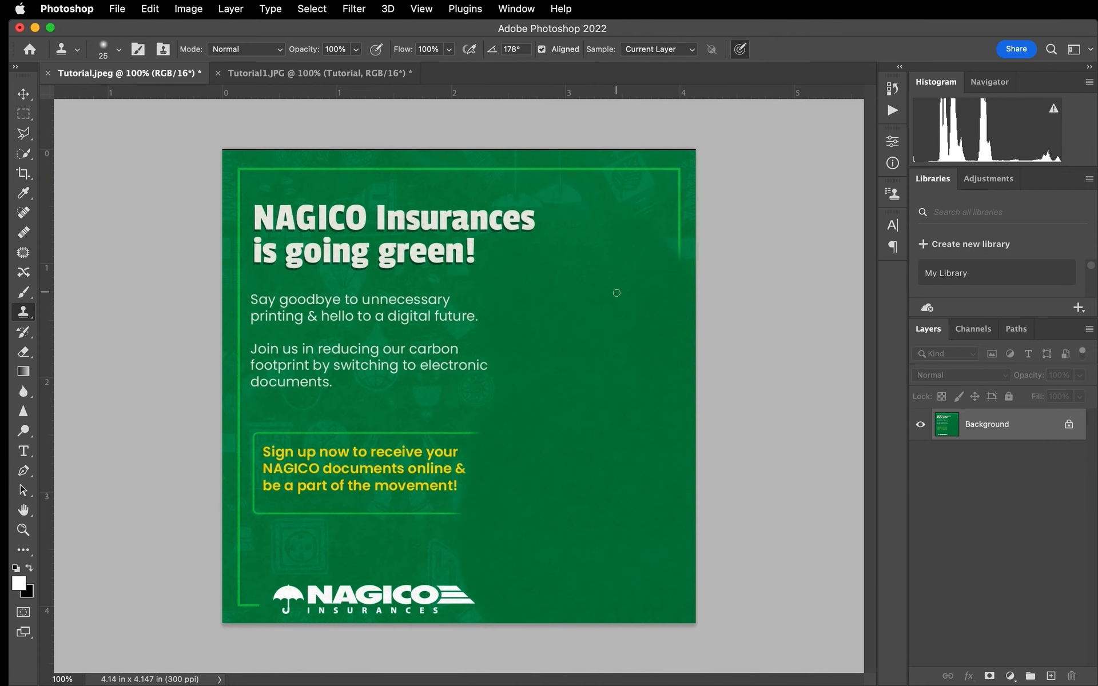
Step: Enlarge the Clone Stamp brush to 100 px
key("bracketright")
key("bracketright")
key("bracketright")
key("bracketright")
key("bracketright")
key("bracketright")
key("bracketright")
key("bracketright")
Step: Place the Athlete2 cut-out image from Finder into the NAGICO ad
mouse_move(5, 117)
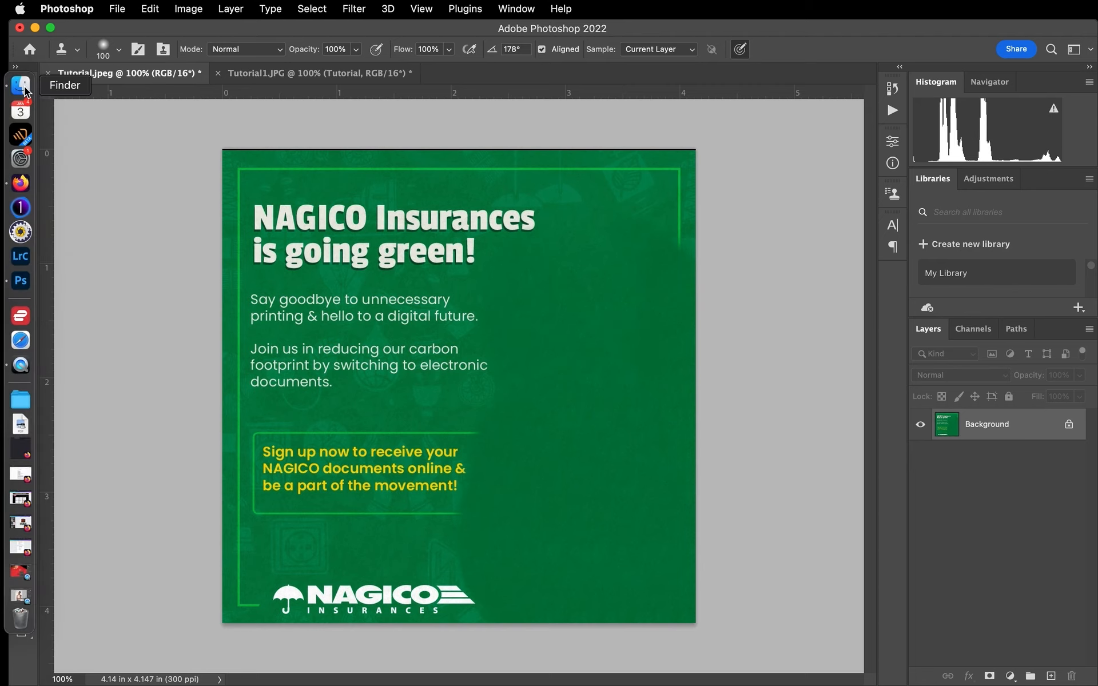
left_click(15, 87)
left_click_drag(480, 257, 544, 561)
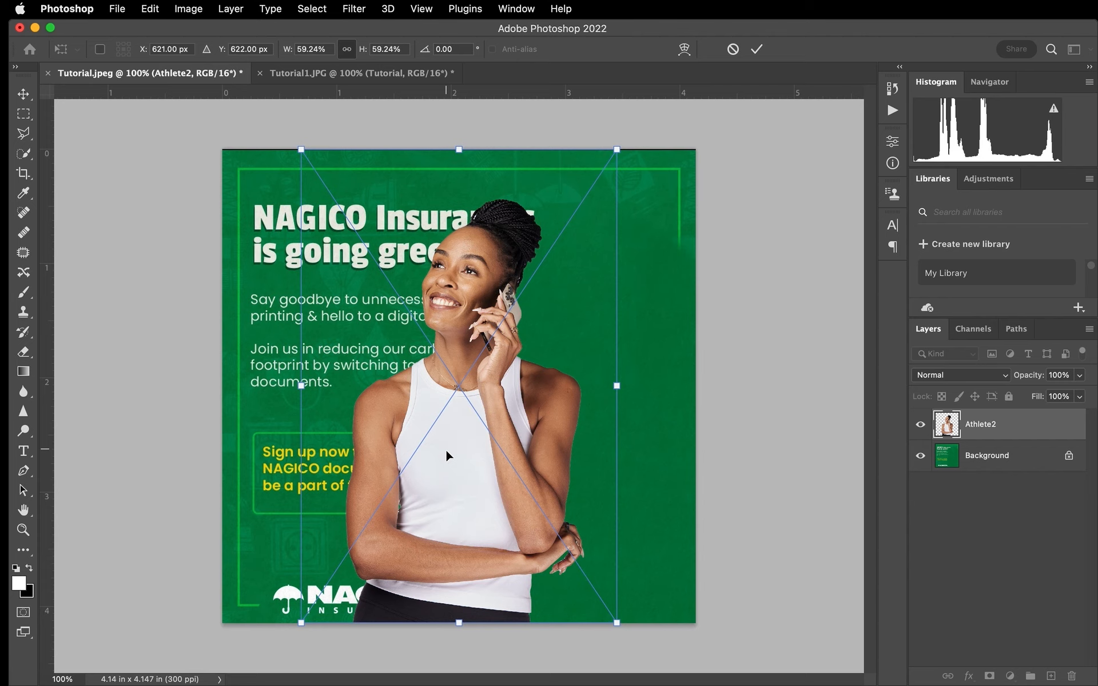
Step: Move the Athlete2 image to the ad's empty right side, scale it to 61.25%, and commit the placement
left_click_drag(496, 445, 612, 445)
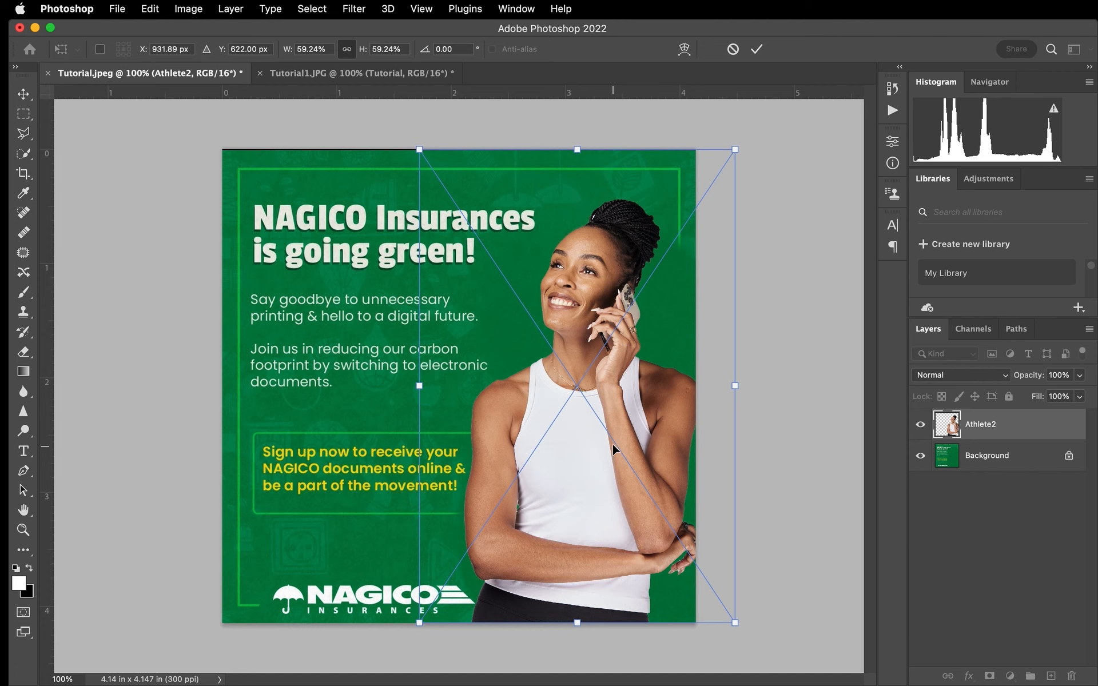
left_click_drag(735, 150, 750, 136)
left_click_drag(654, 323, 653, 332)
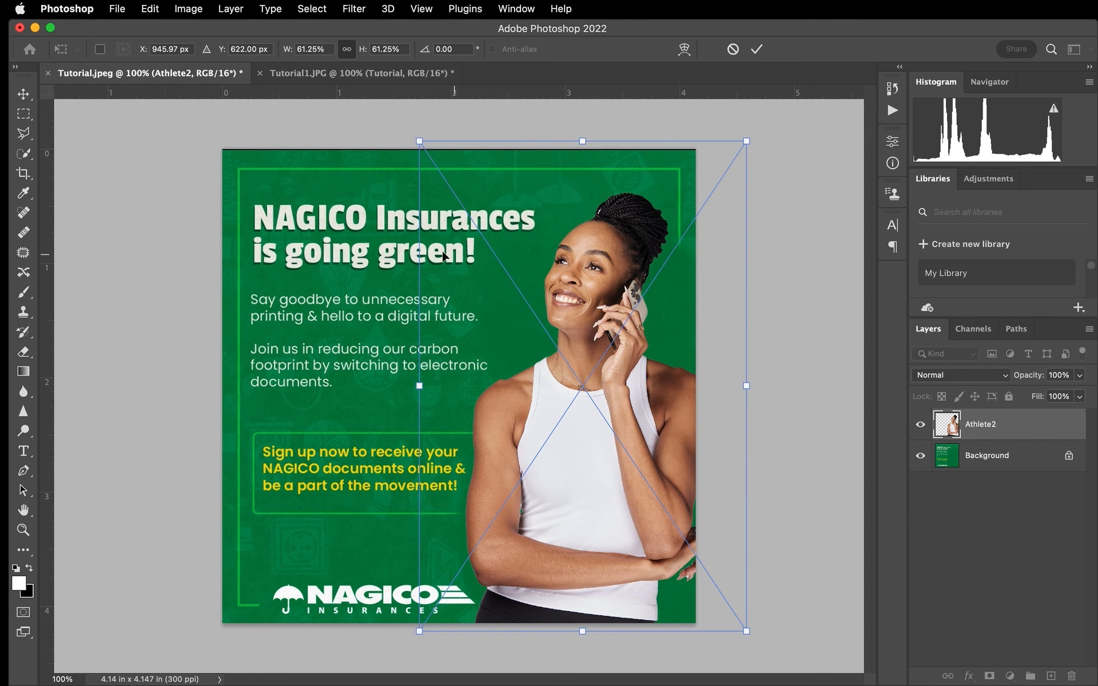
left_click(608, 283)
left_click(757, 49)
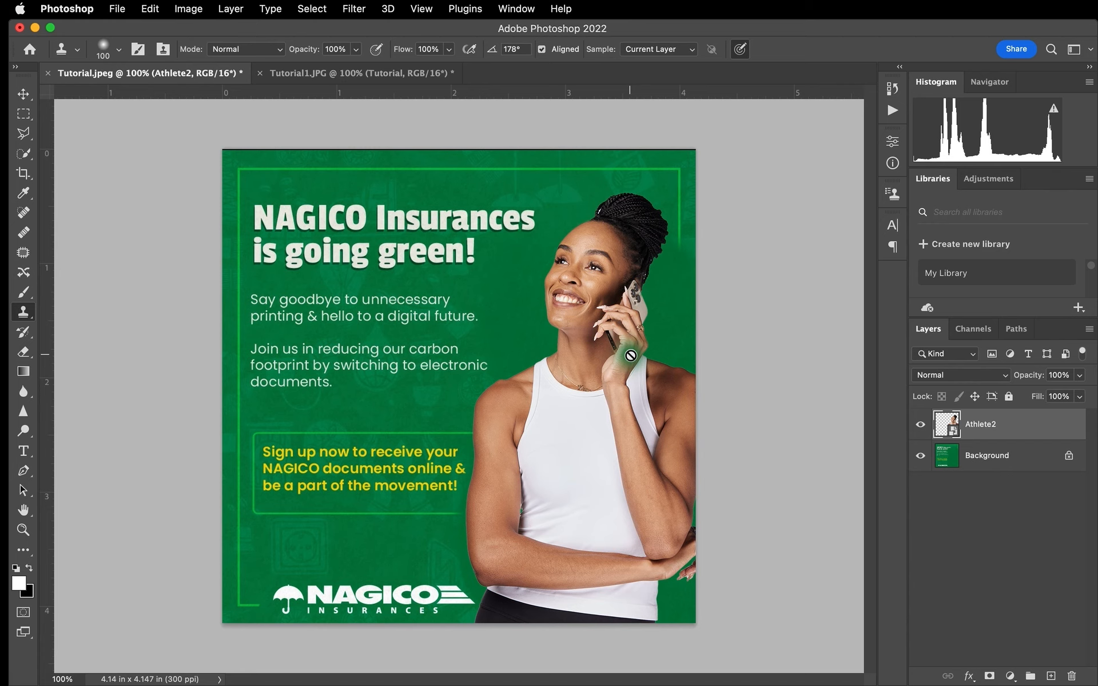
Step: On the Background layer, select the fading end of the yellow text box's lower line with a rectangular marquee
left_click(23, 529)
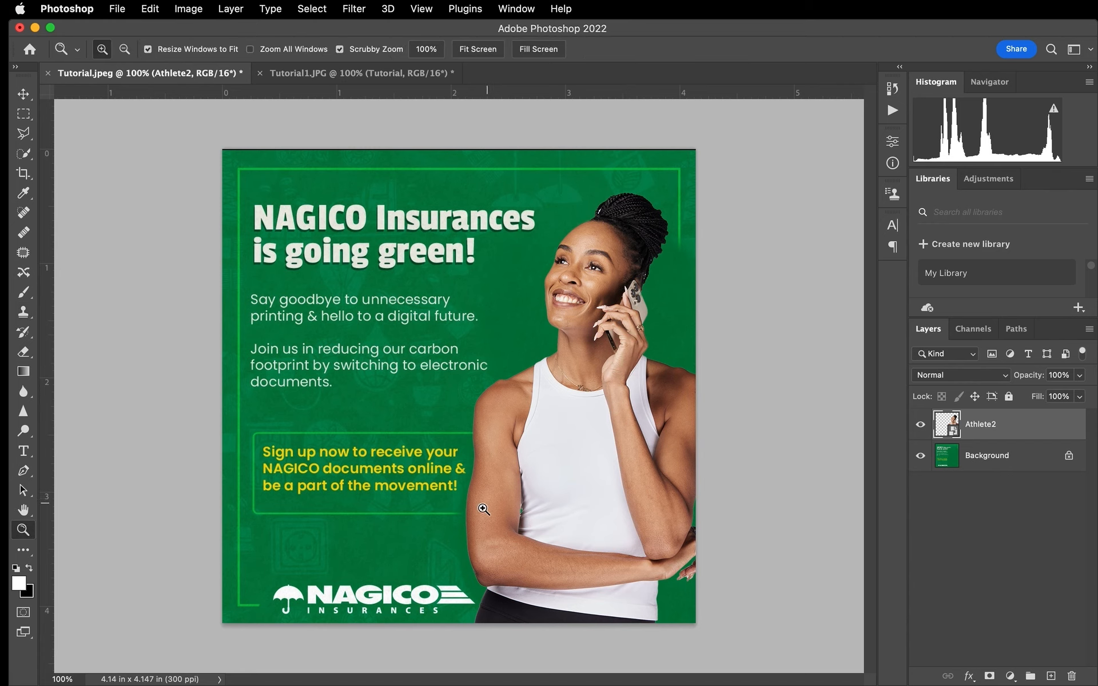
left_click(984, 458)
left_click_drag(466, 522, 456, 517)
left_click(25, 115)
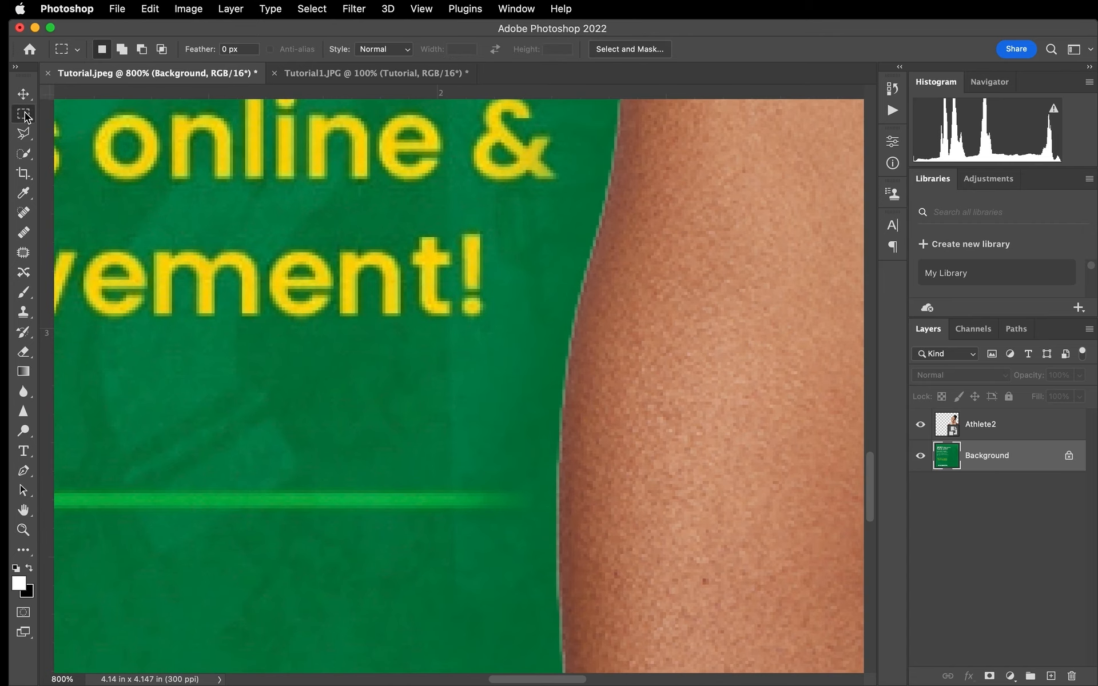
left_click_drag(307, 485, 453, 523)
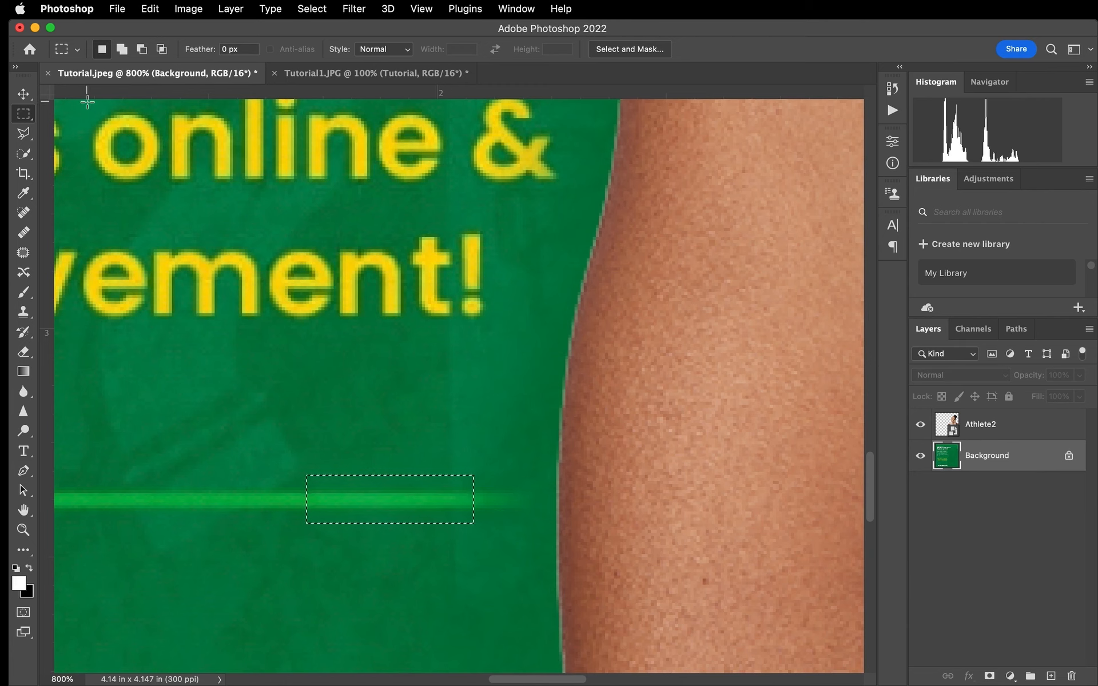
Step: Stretch the selected line piece to 160% width so it runs behind the woman's arm, and deselect
left_click(23, 95)
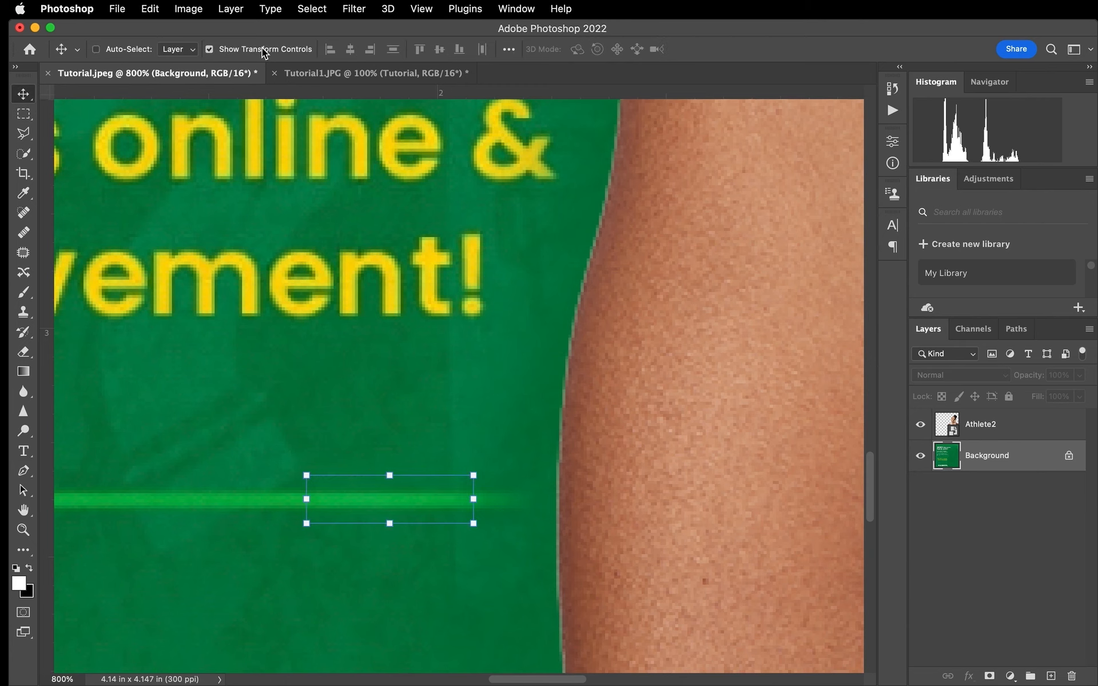
left_click(474, 500)
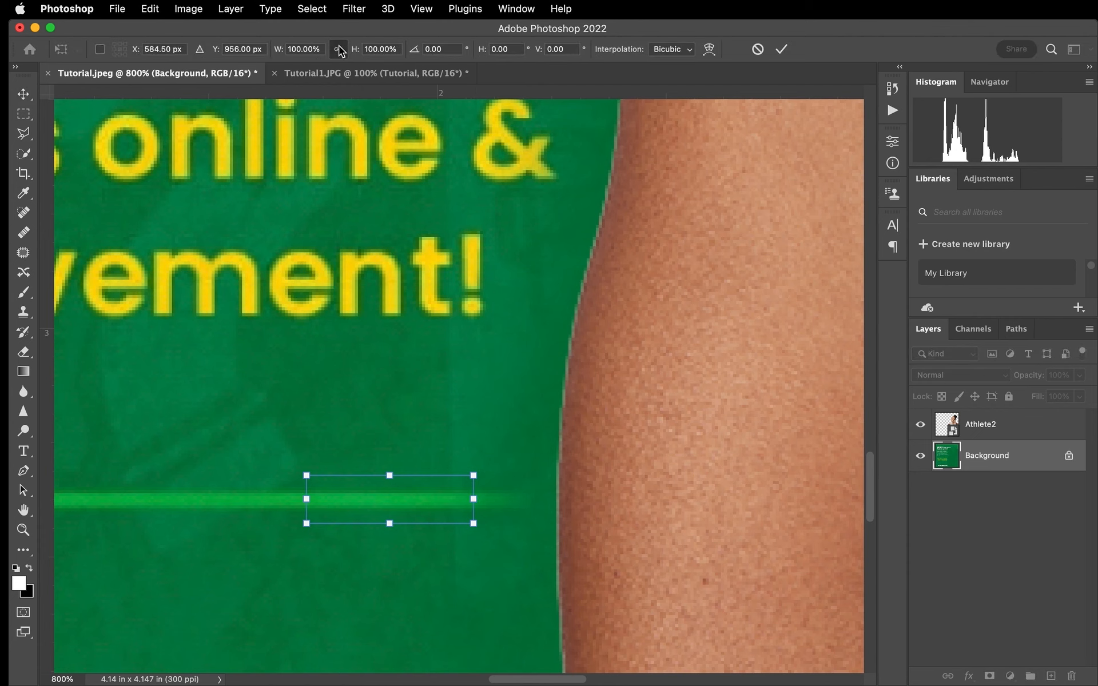
left_click_drag(473, 475, 579, 466)
key("super+z")
left_click_drag(474, 499, 574, 499)
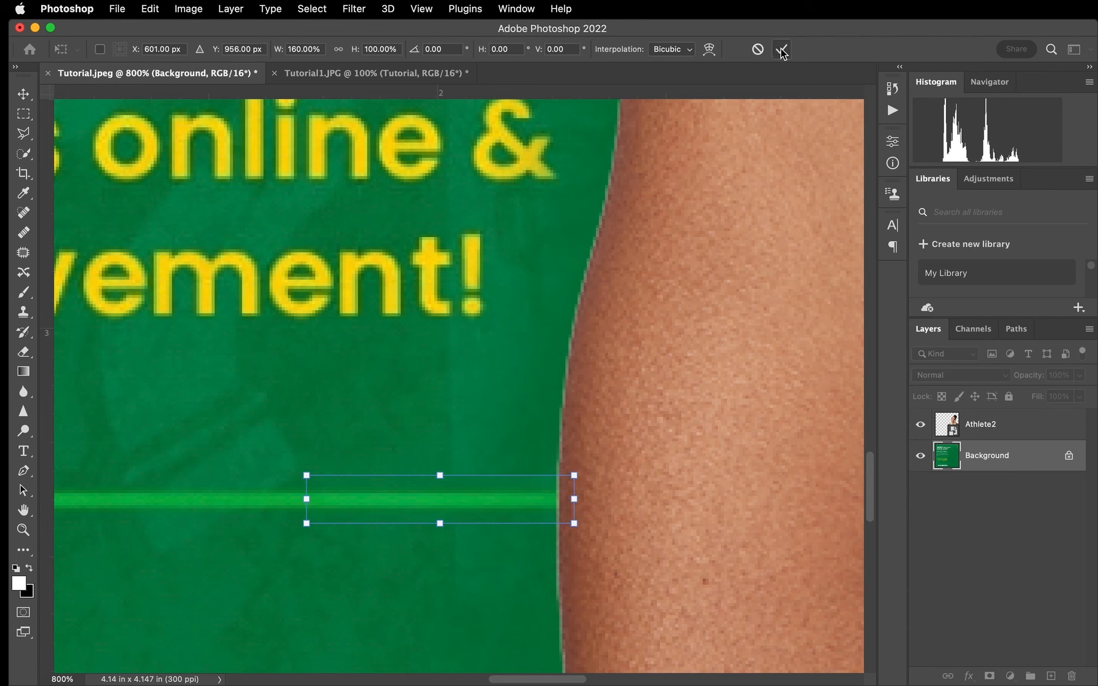
key("Return")
key("super+d")
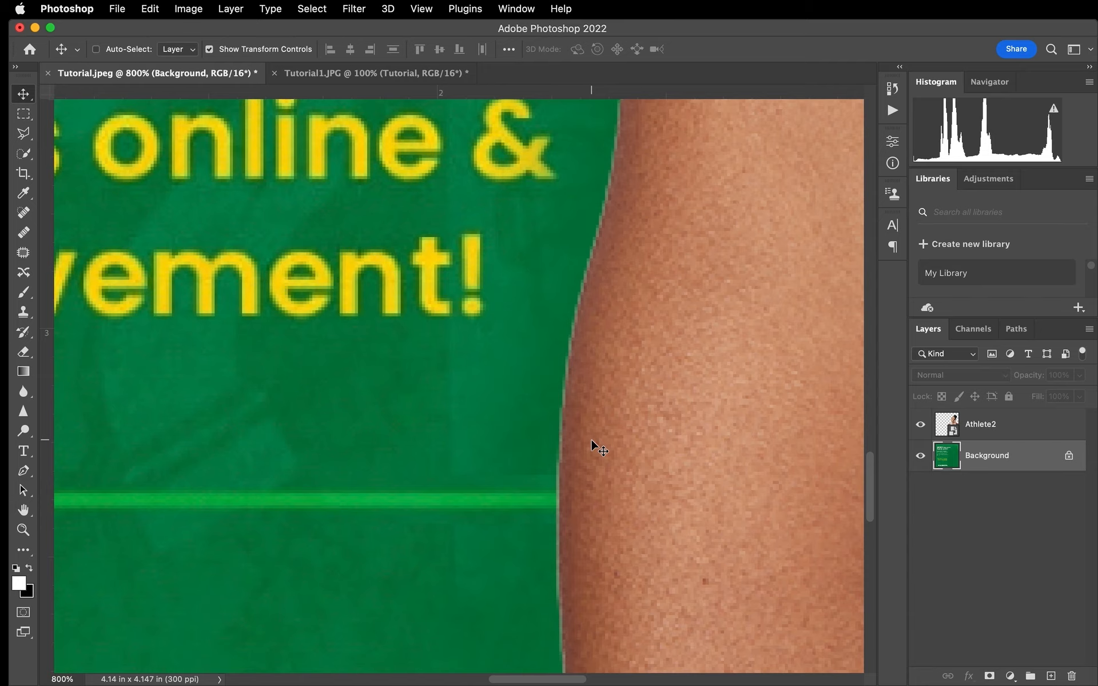
Step: Select the fading lower end of the frame's right vertical line beside the woman's hair with a rectangular marquee
key("j")
key("super+1")
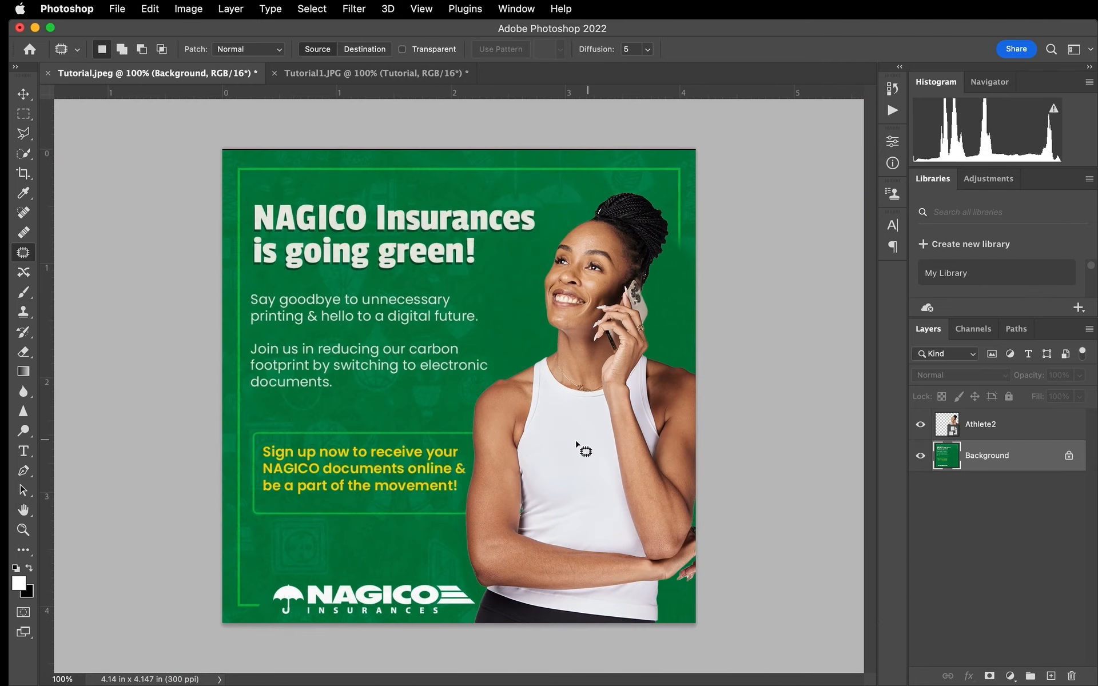
left_click(23, 531)
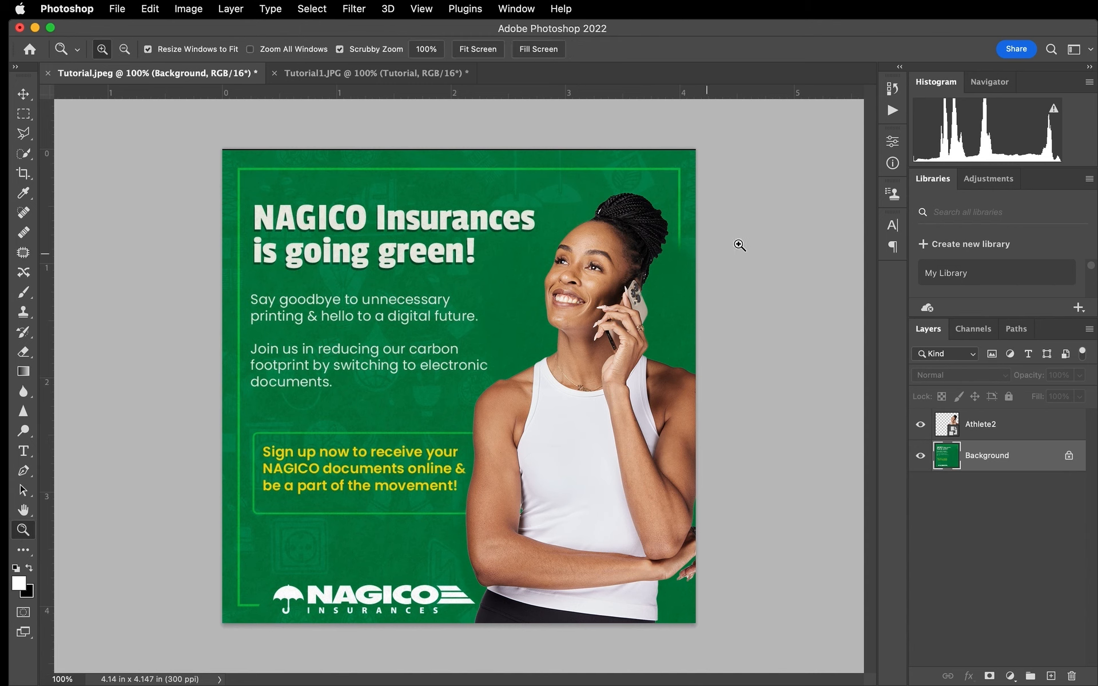
left_click(679, 242)
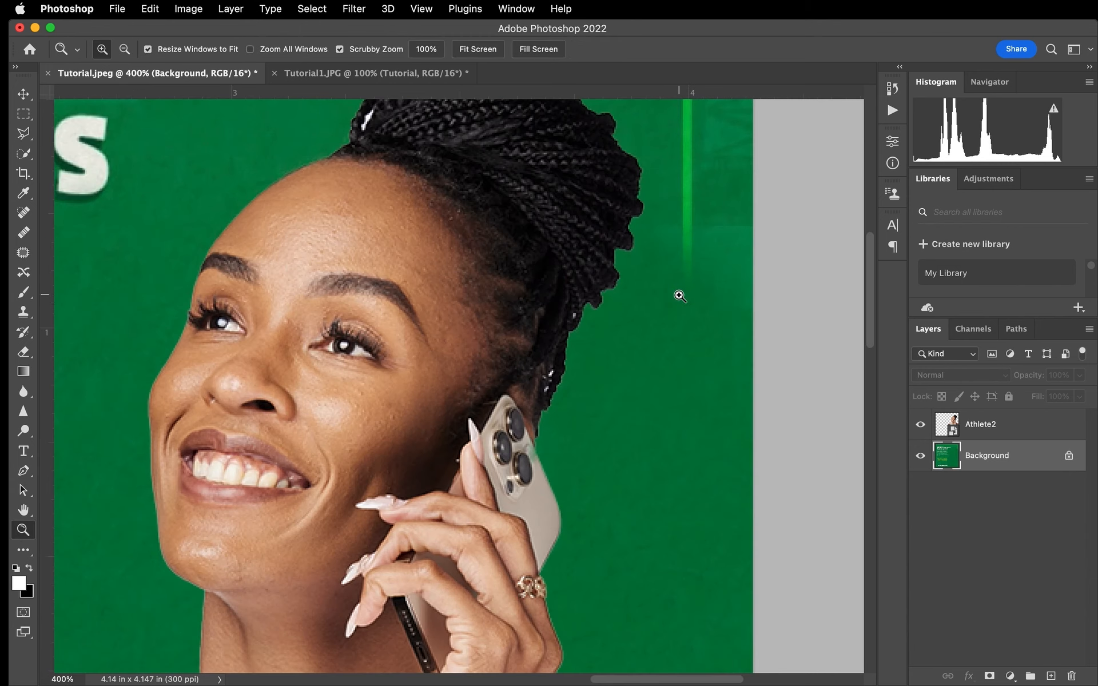
key("super+minus")
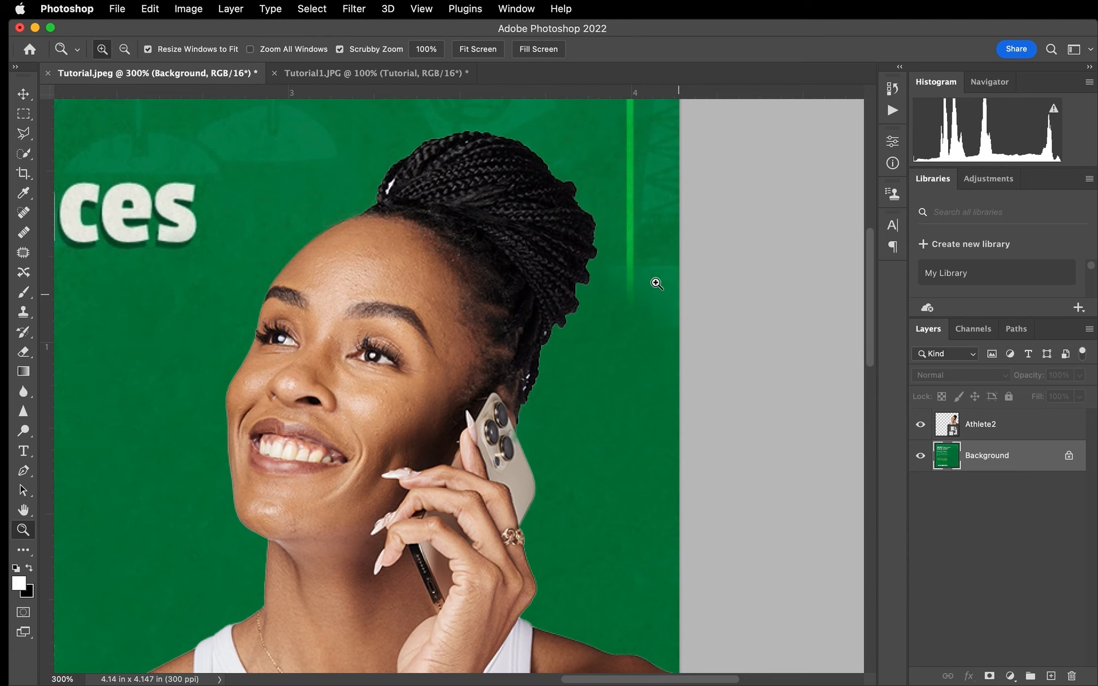
left_click(23, 113)
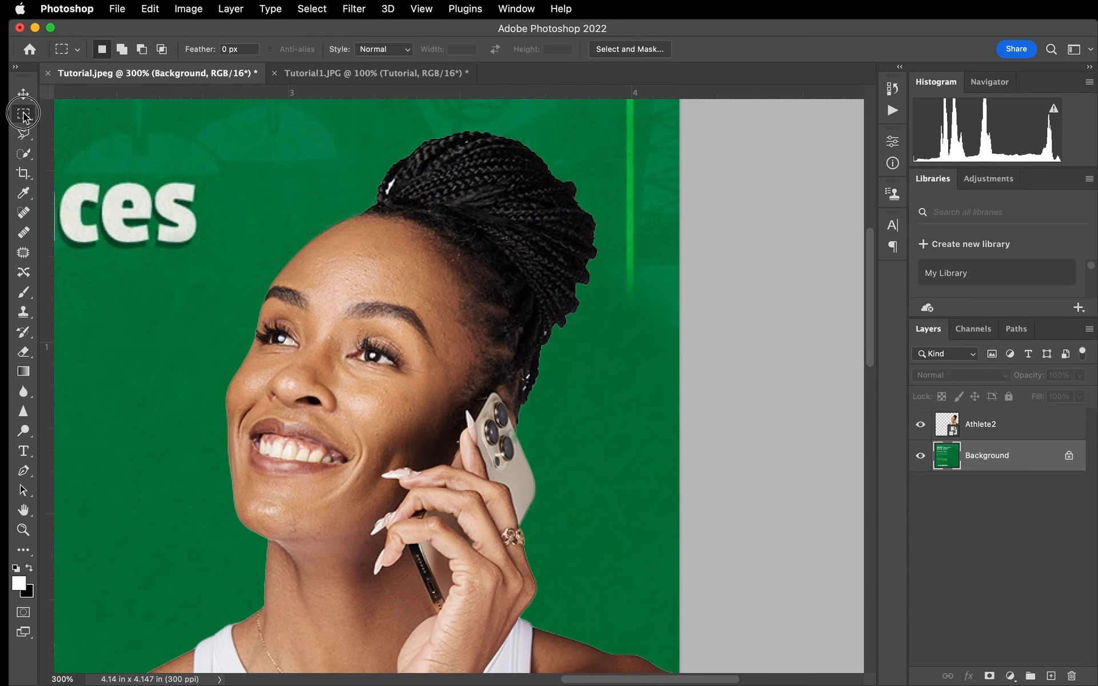
left_click(619, 217)
left_click_drag(619, 217, 641, 319)
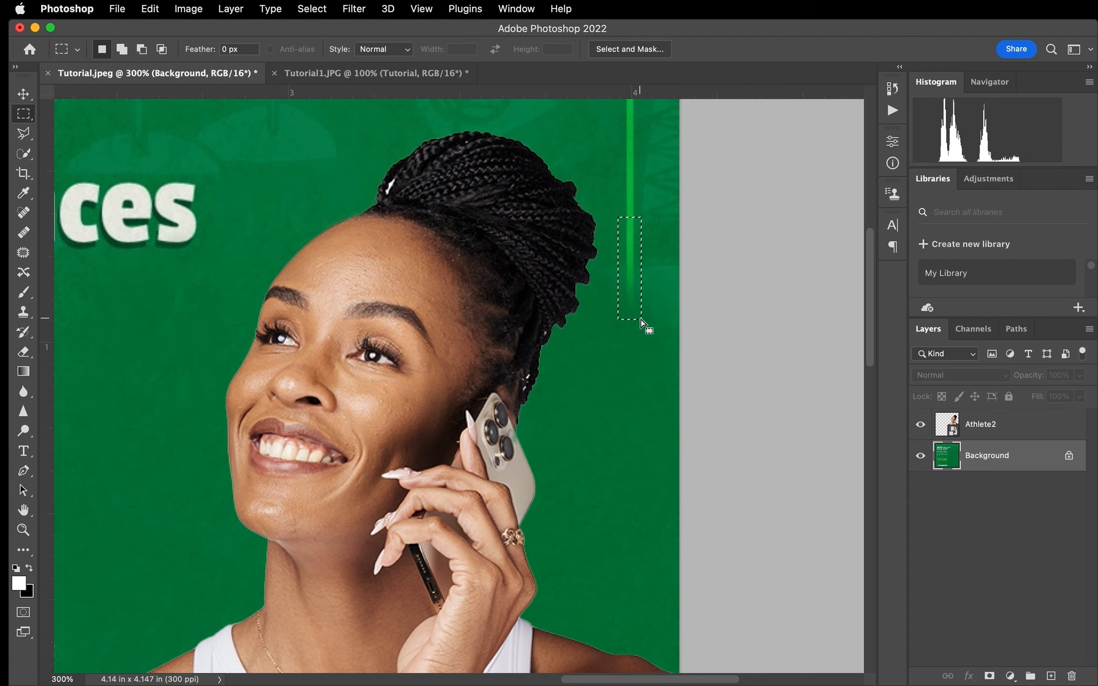
Step: Stretch the selected frame line piece down behind the woman's shoulder without changing its width, commit it, and deselect
key("v")
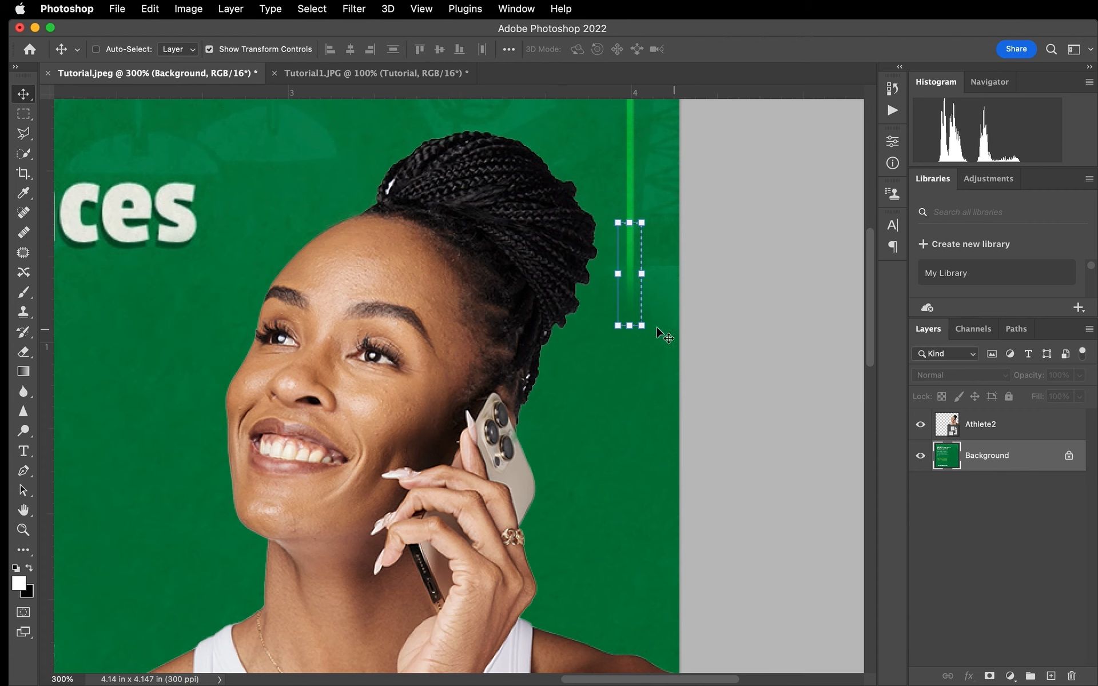
left_click(629, 326)
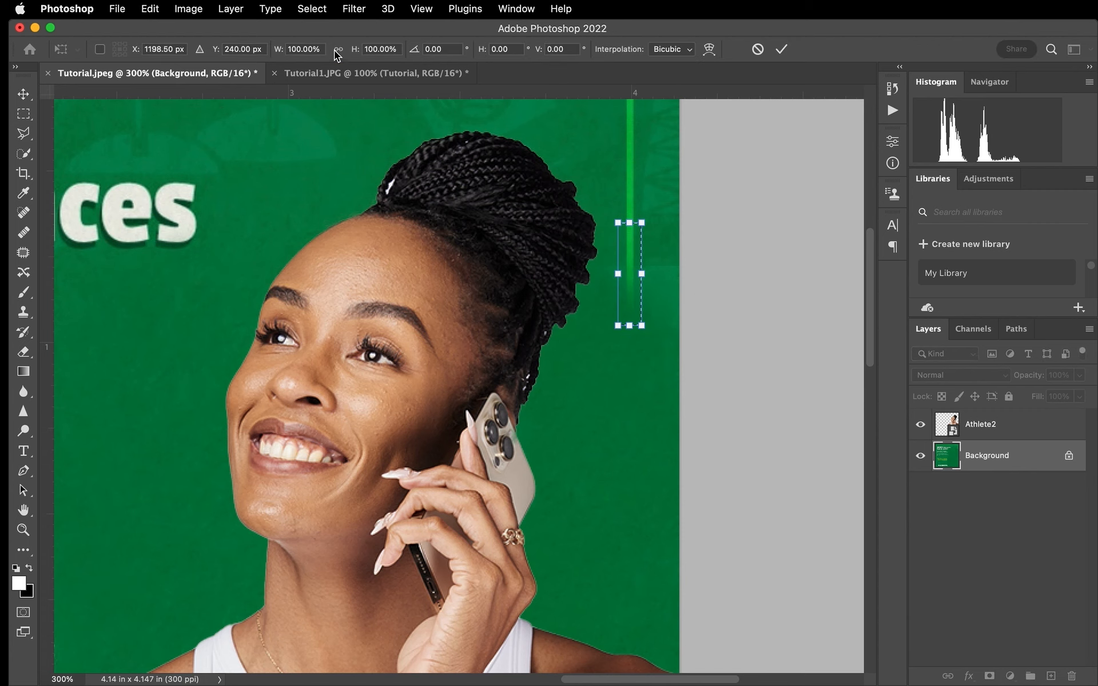
scroll(565, 200, "down", 5)
left_click_drag(587, 203, 575, 682)
scroll(514, 539, "down", 10)
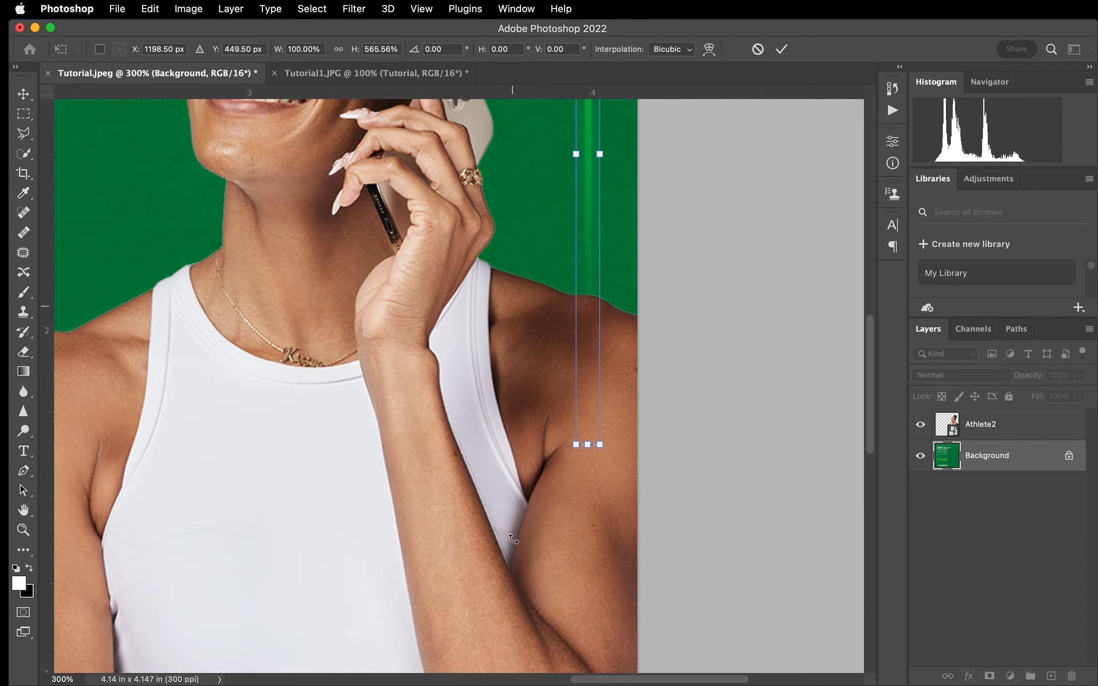
scroll(514, 539, "down", 1)
left_click_drag(588, 433, 586, 547)
left_click(781, 49)
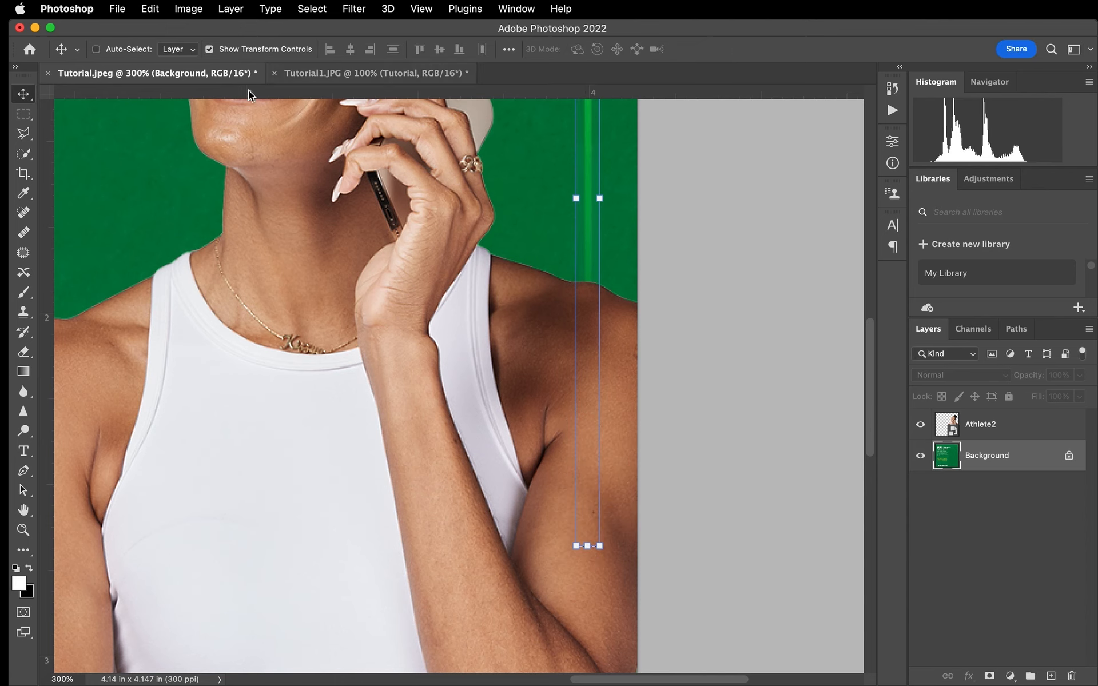
left_click(24, 113)
left_click(177, 179)
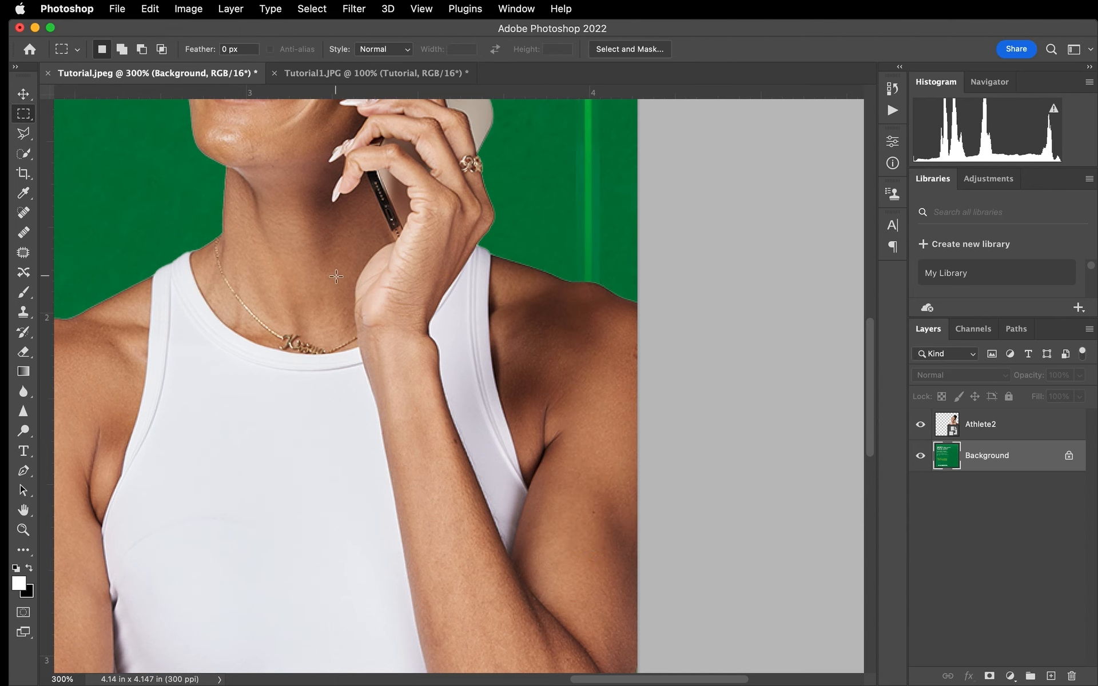
Step: Patch the seam along the inner side of the extended frame line with plain green background, and deselect
key("super+minus")
key("super+minus")
key("super+minus")
key("super+equal")
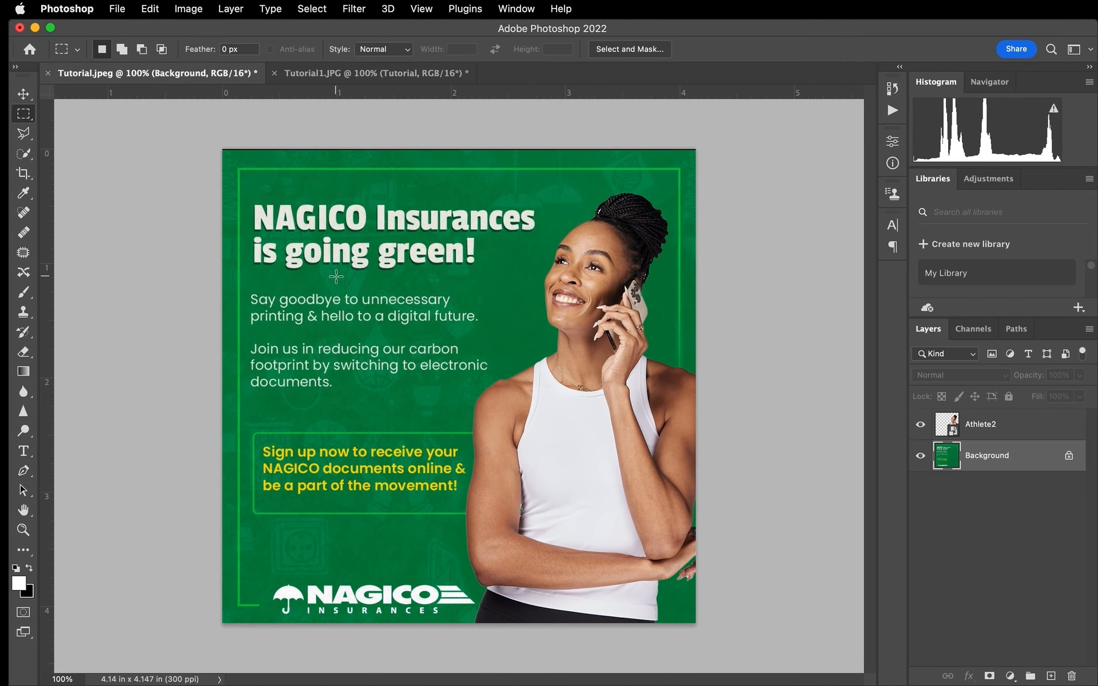
key("super+equal")
key("super+equal")
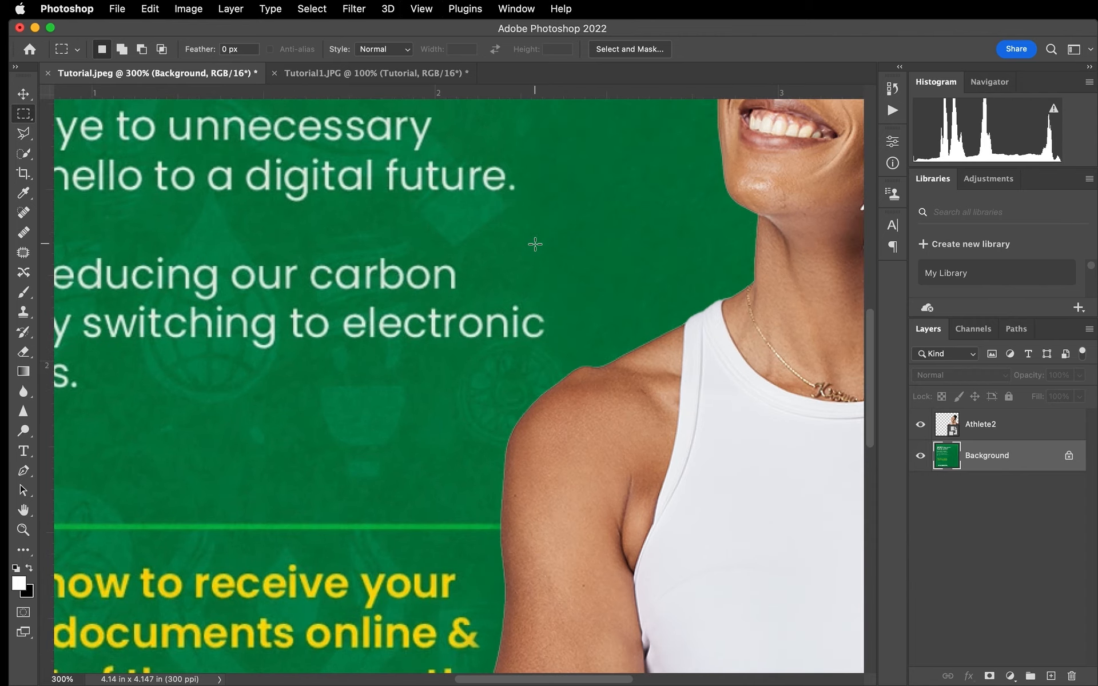
scroll(534, 244, "right", 10)
scroll(534, 244, "up", 5)
scroll(535, 244, "right", 4)
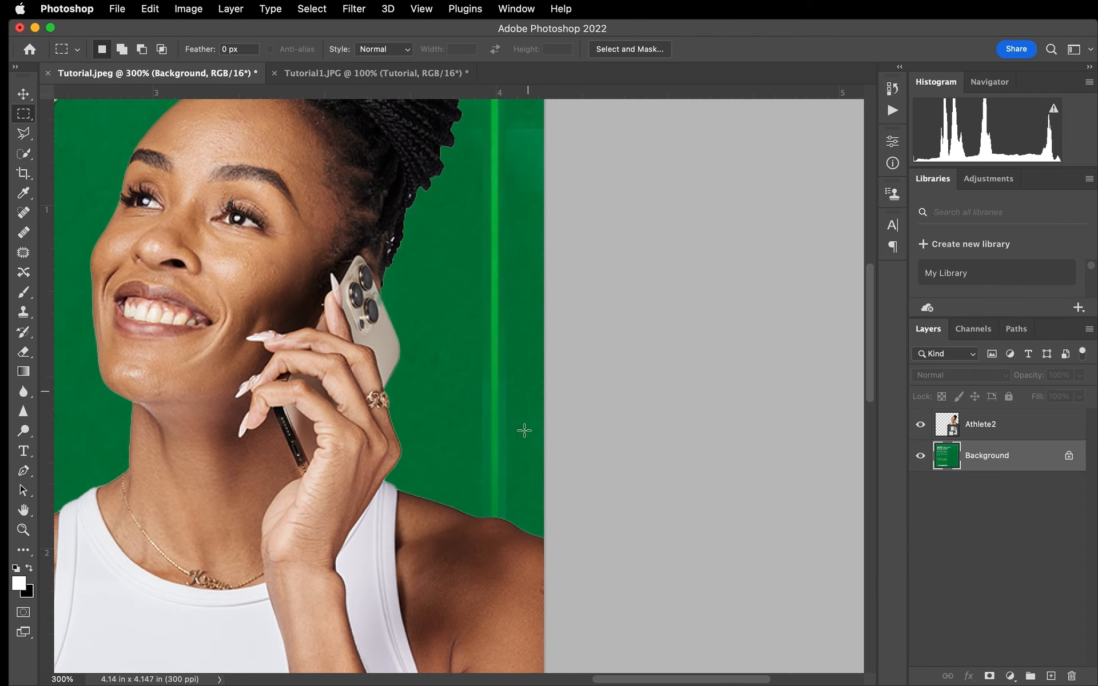
left_click(23, 252)
mouse_move(481, 125)
left_mouse_down()
mouse_move(469, 426)
mouse_move(481, 533)
mouse_move(489, 154)
left_mouse_up()
left_click_drag(472, 205, 449, 204)
key("super+d")
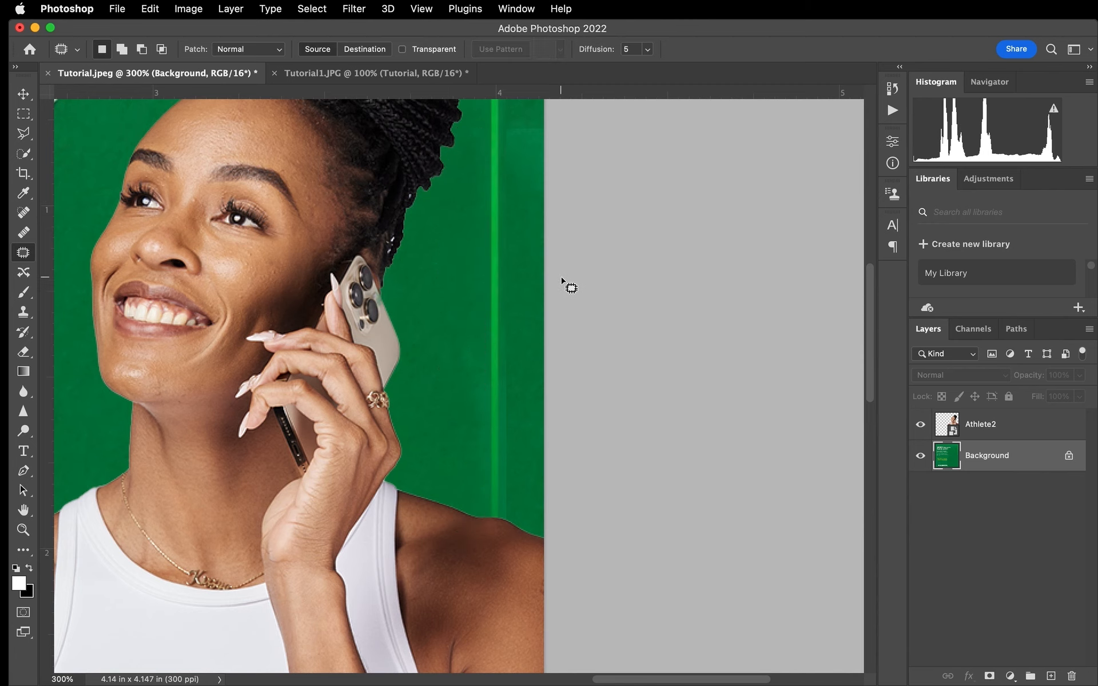
Step: Patch the upper and lower parts of the seam on the outer side of the frame line with plain green
mouse_move(538, 161)
left_mouse_down()
mouse_move(559, 165)
mouse_move(426, 294)
left_mouse_up()
key("super+d")
mouse_move(520, 522)
left_mouse_down()
mouse_move(506, 532)
mouse_move(504, 443)
left_mouse_up()
key("super+d")
Step: Select a tall strip over the remaining seam outside the frame line, patch it with plain green, and deselect
left_click(25, 114)
left_click_drag(503, 155, 525, 549)
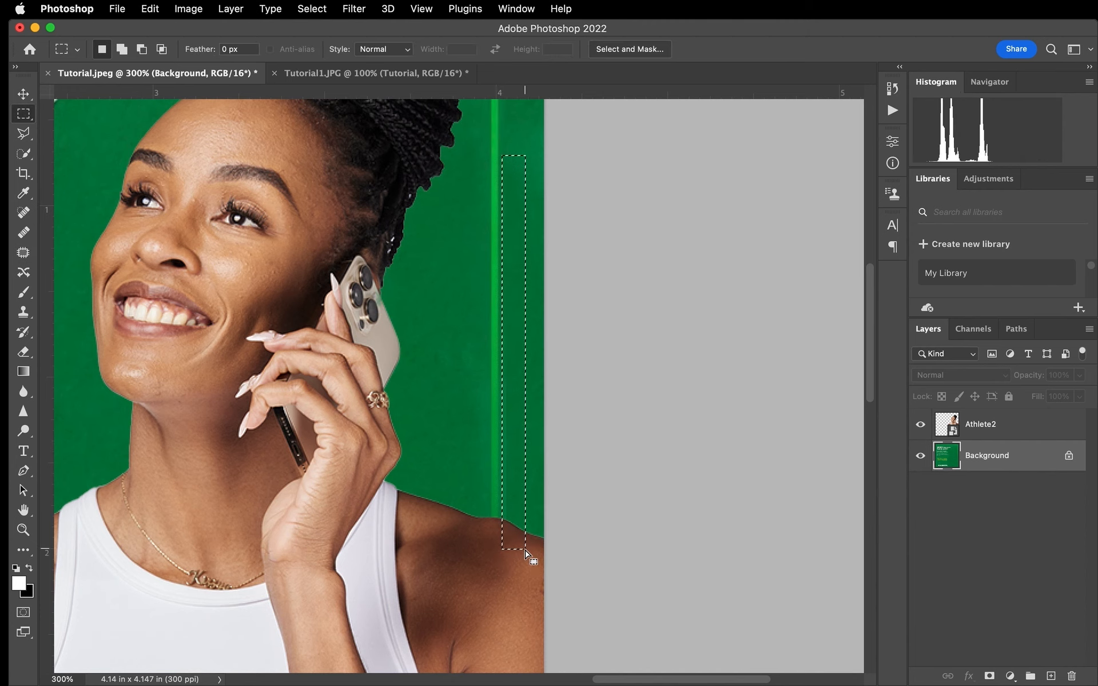
left_click(23, 252)
left_click_drag(515, 337, 474, 338)
left_click(568, 354)
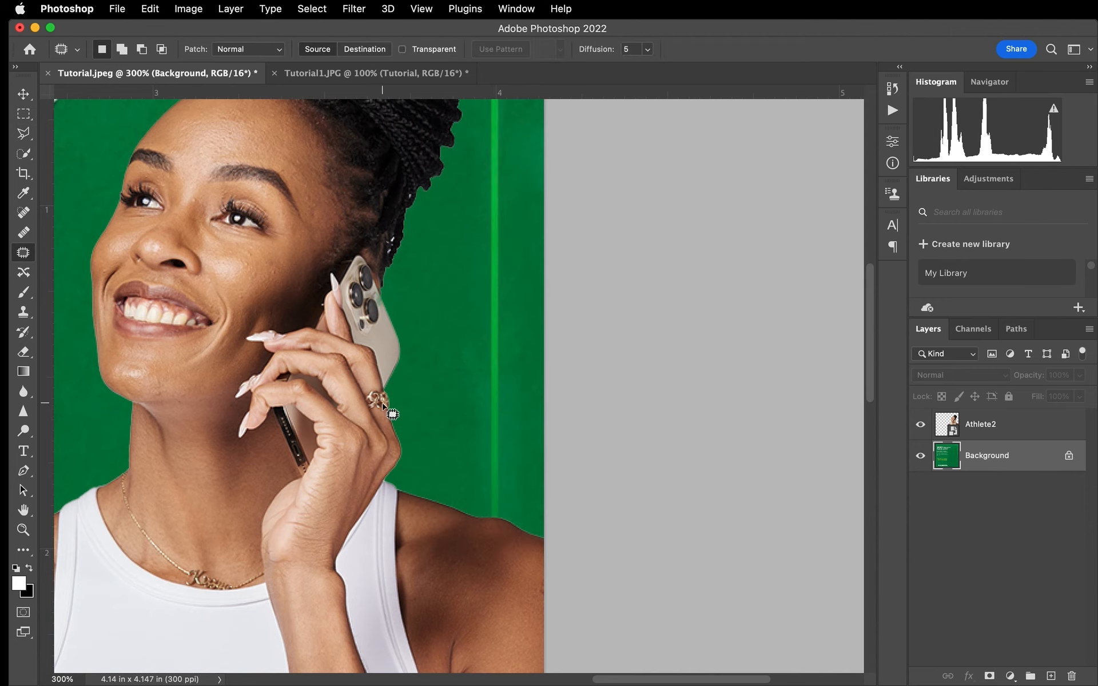
key("super+minus")
key("super+minus")
key("super+minus")
key("super+plus")
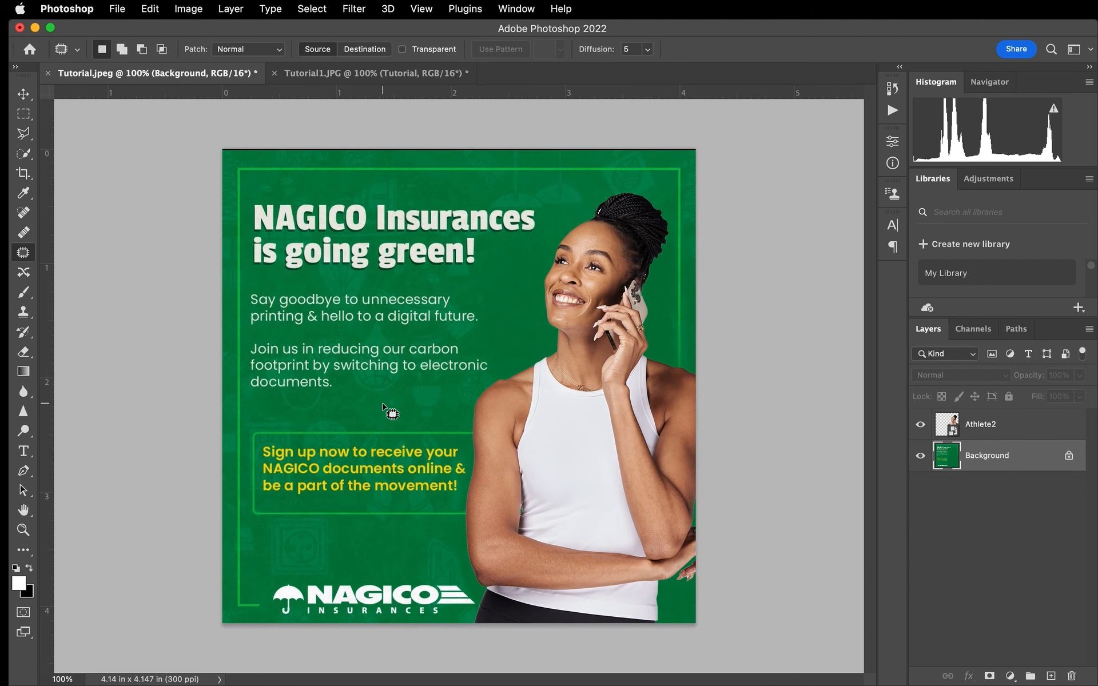